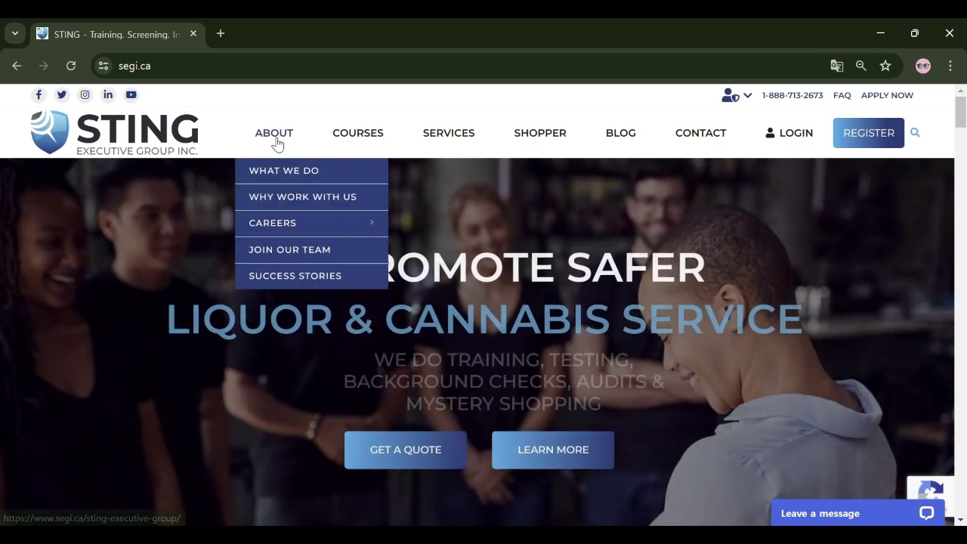
Step: Look through the STING site's main menu sections, then go to Shopper > Become a Mystery Shopper
{"action": "mouse_move", "coordinate": [376, 142]}
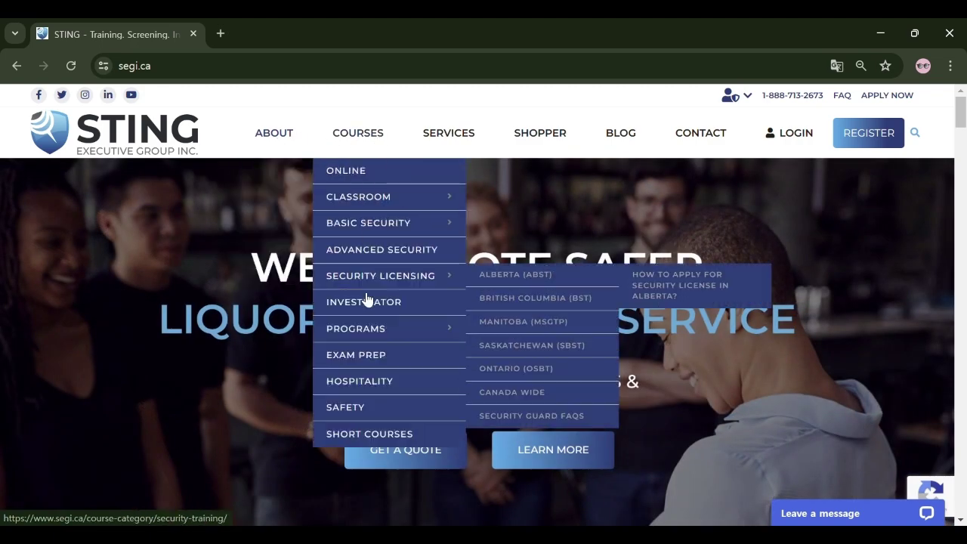
{"action": "mouse_move", "coordinate": [451, 135]}
{"action": "mouse_move", "coordinate": [503, 136]}
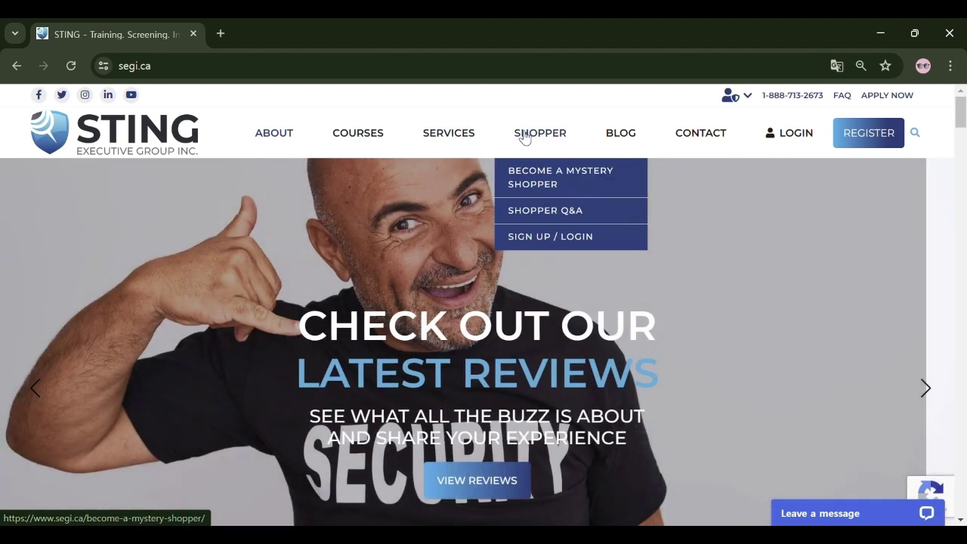
{"action": "mouse_move", "coordinate": [632, 136]}
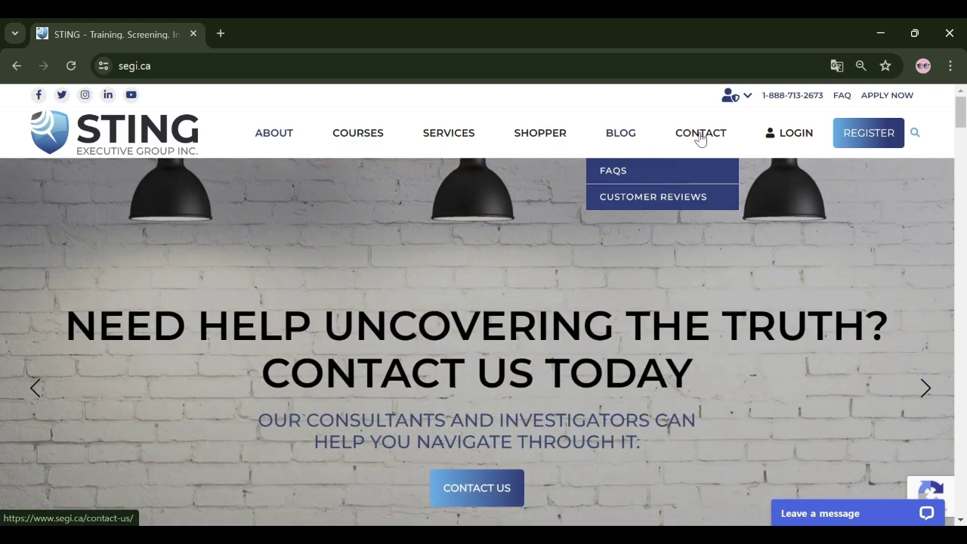
{"action": "mouse_move", "coordinate": [781, 142]}
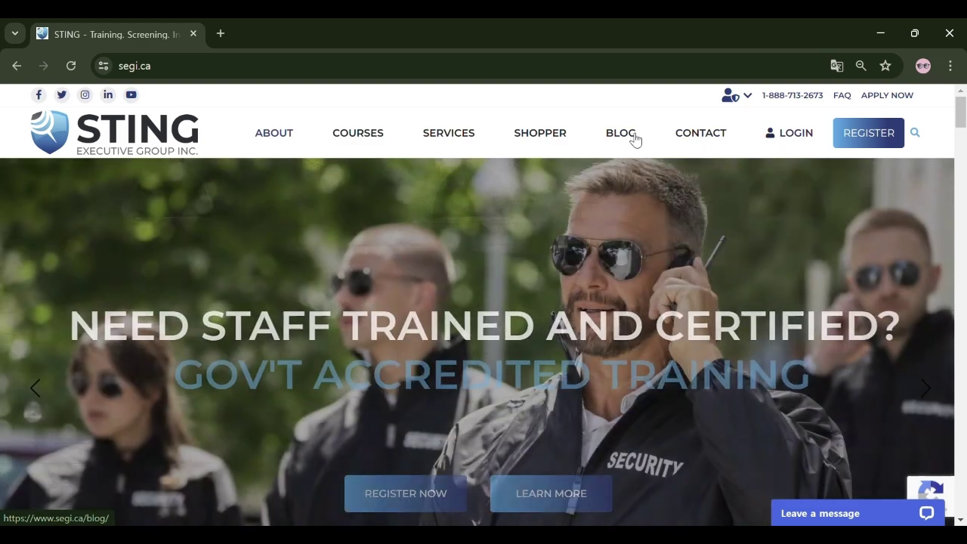
{"action": "mouse_move", "coordinate": [541, 134]}
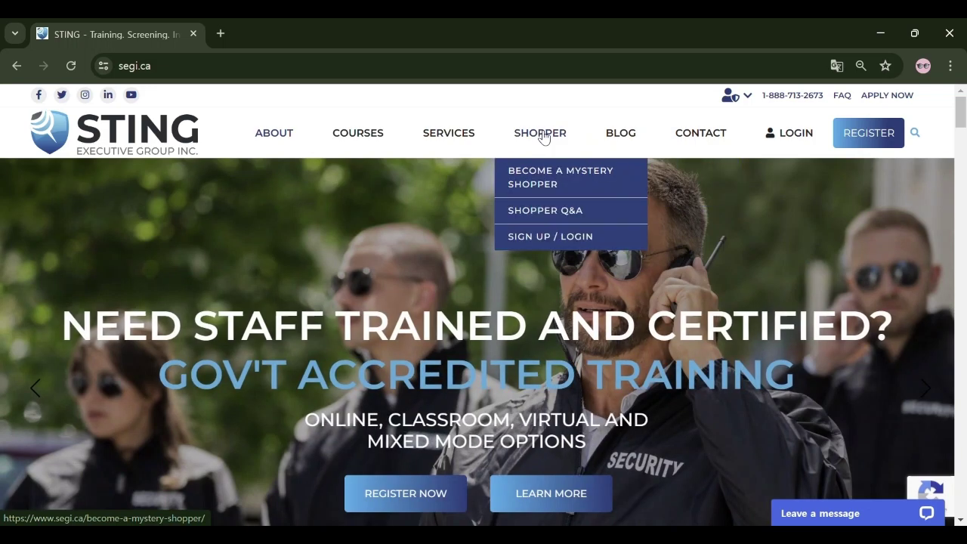
{"action": "left_click", "coordinate": [546, 181]}
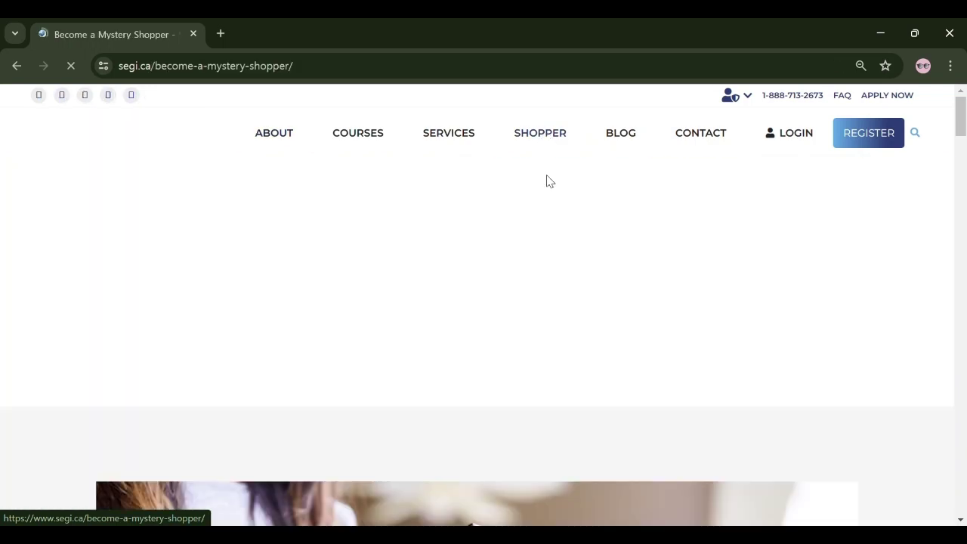
{"action": "scroll", "coordinate": [567, 219], "scroll_direction": "down", "scroll_amount": 7}
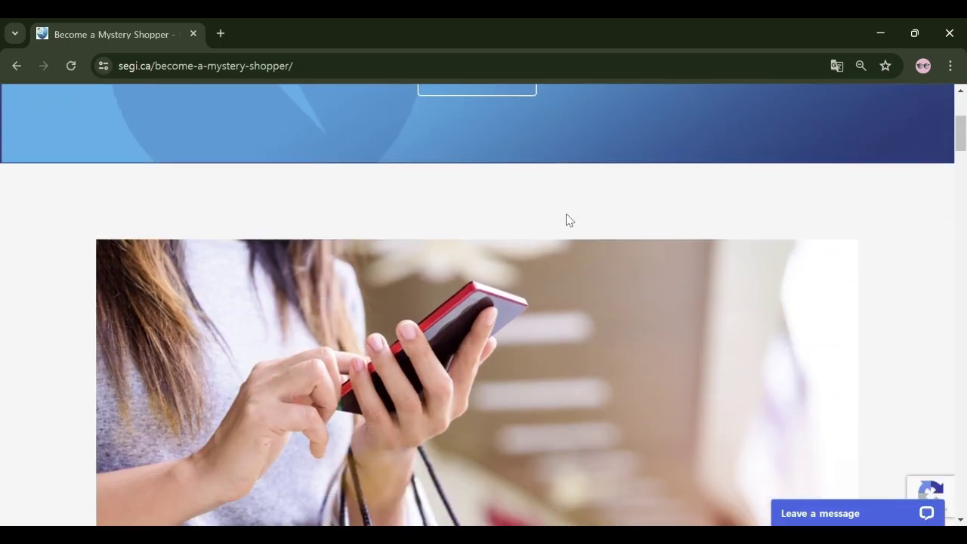
{"action": "scroll", "coordinate": [569, 219], "scroll_direction": "down", "scroll_amount": 2}
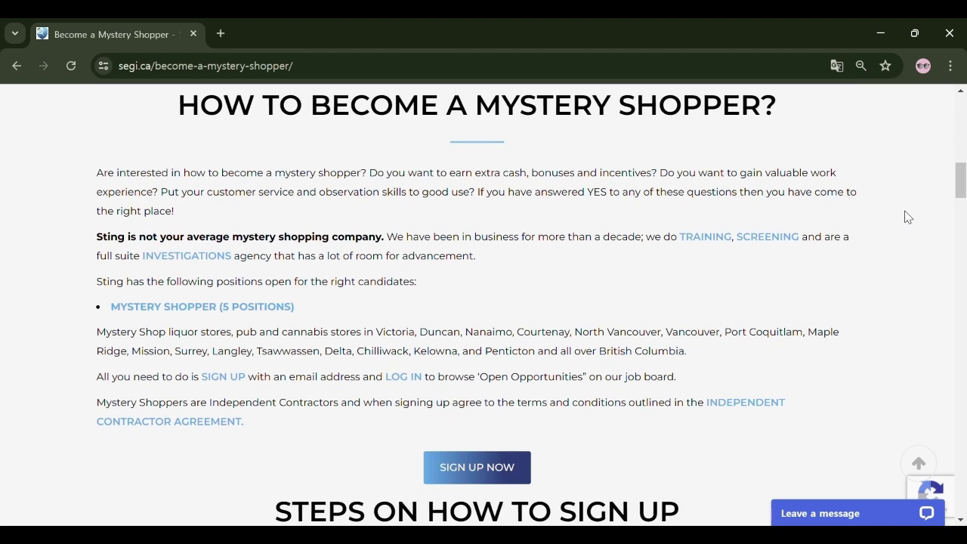
{"action": "scroll", "coordinate": [907, 216], "scroll_direction": "down", "scroll_amount": 4}
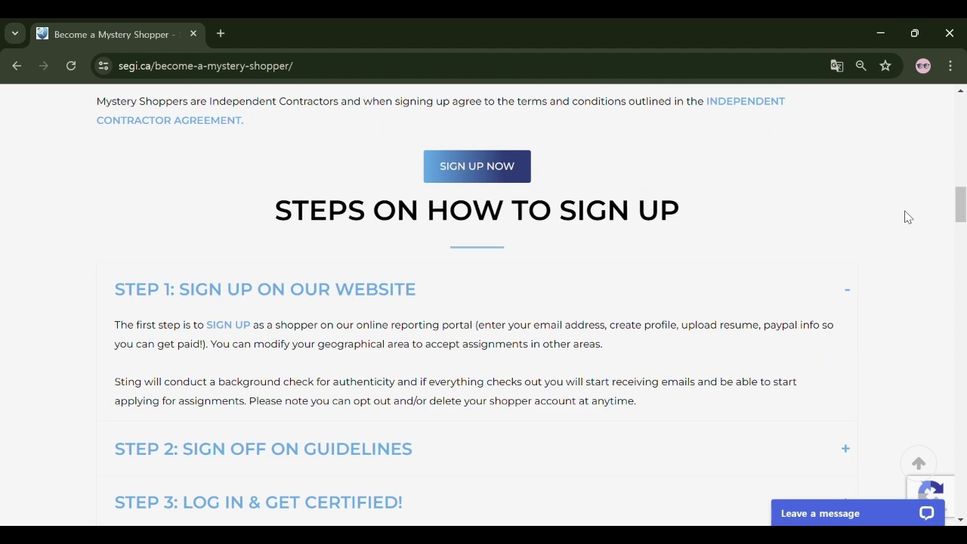
{"action": "scroll", "coordinate": [907, 217], "scroll_direction": "down", "scroll_amount": 8}
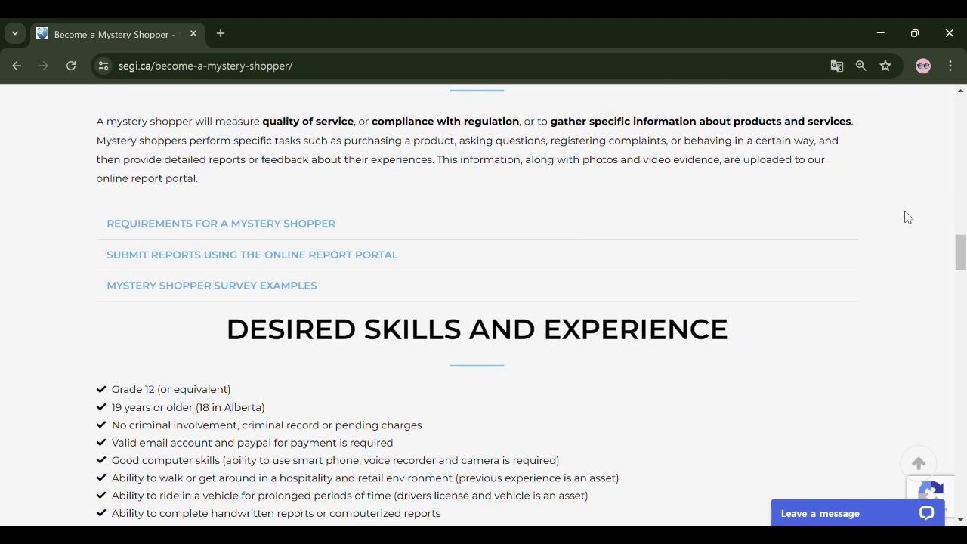
{"action": "scroll", "coordinate": [907, 217], "scroll_direction": "down", "scroll_amount": 6}
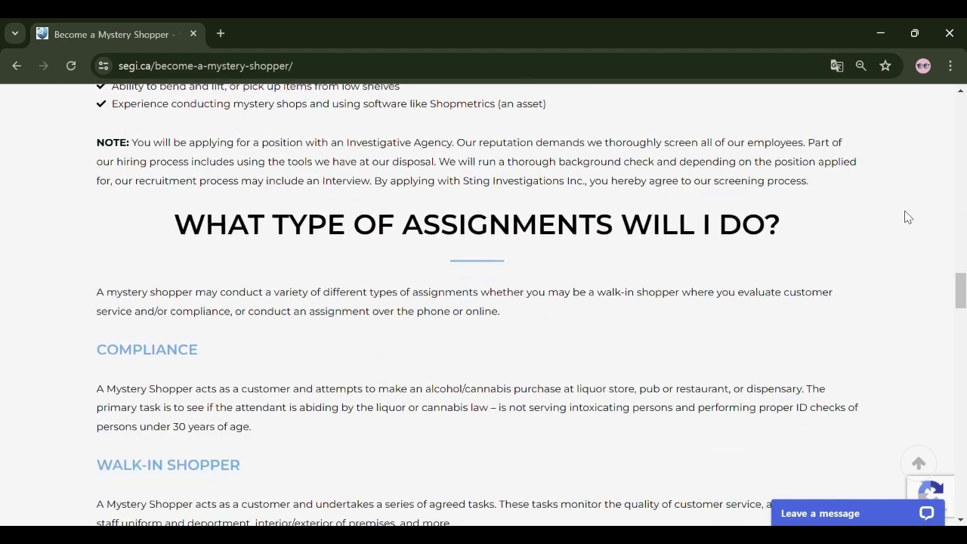
{"action": "scroll", "coordinate": [907, 216], "scroll_direction": "down", "scroll_amount": 10}
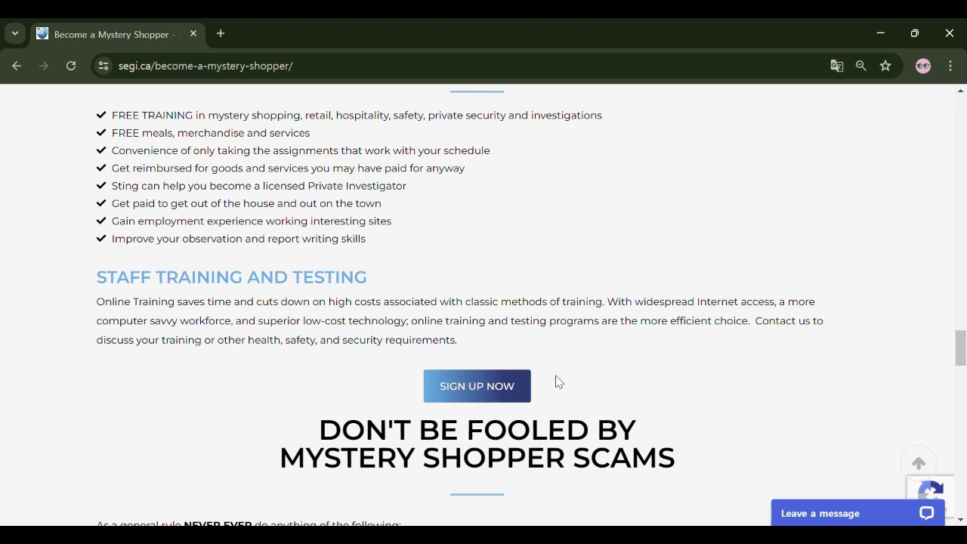
Step: Start the mystery shopper sign-up and enter the sign-up email address
{"action": "left_click", "coordinate": [495, 389]}
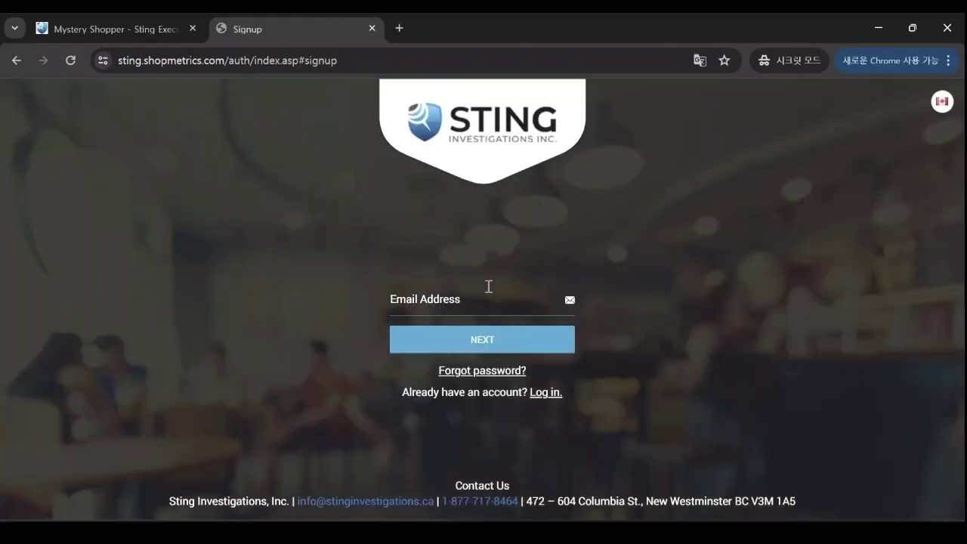
{"action": "left_click", "coordinate": [486, 295]}
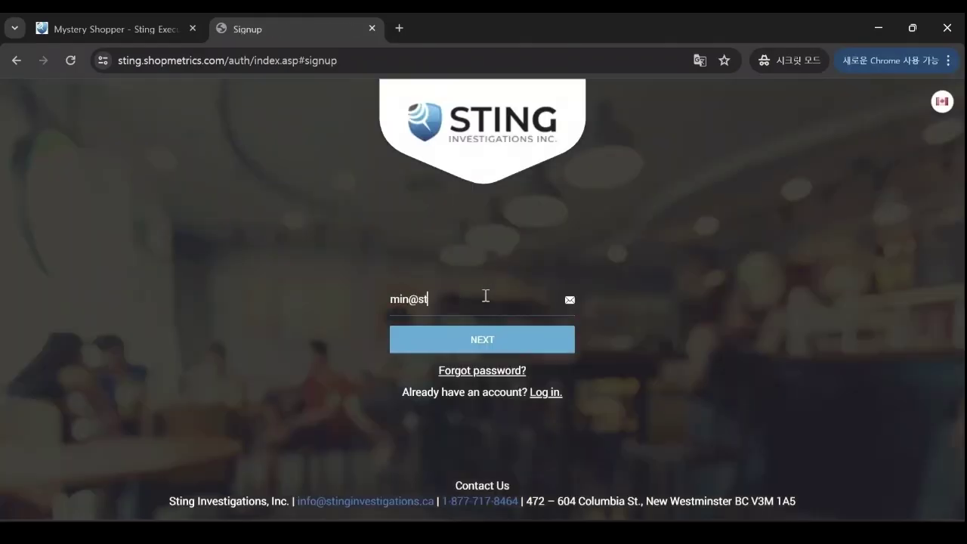
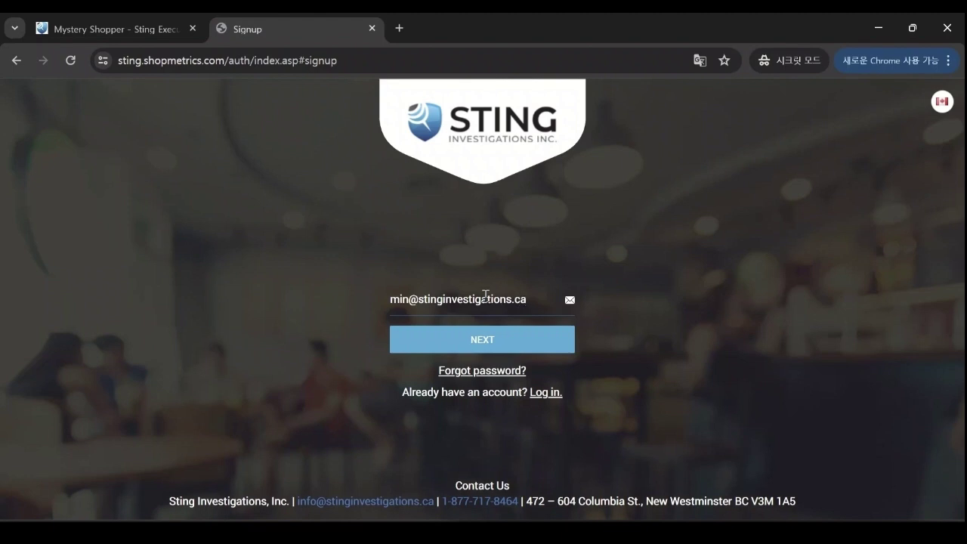
{"action": "left_click", "coordinate": [528, 340]}
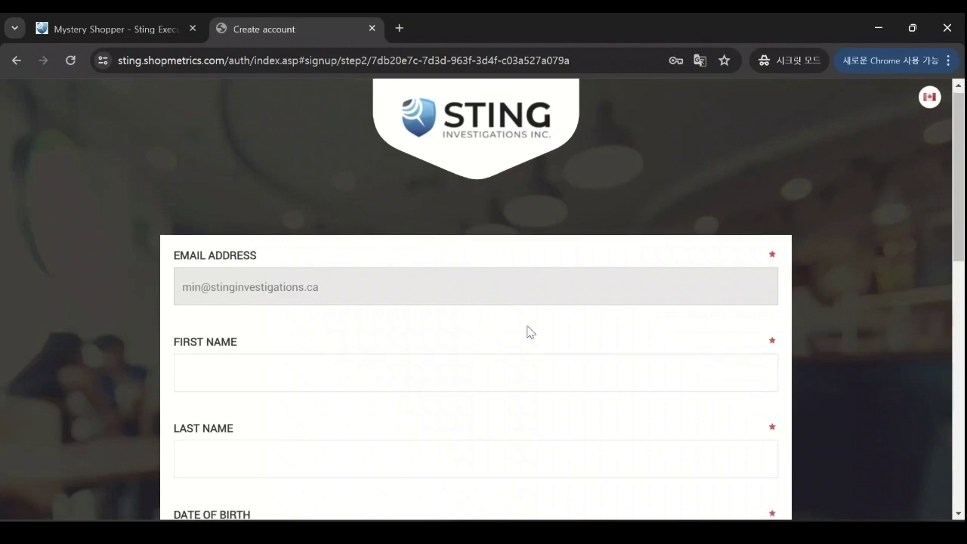
Step: Fill in the applicant's first name, last name and date of birth
{"action": "scroll", "coordinate": [526, 330], "scroll_direction": "down", "scroll_amount": 1}
{"action": "left_click", "coordinate": [529, 299]}
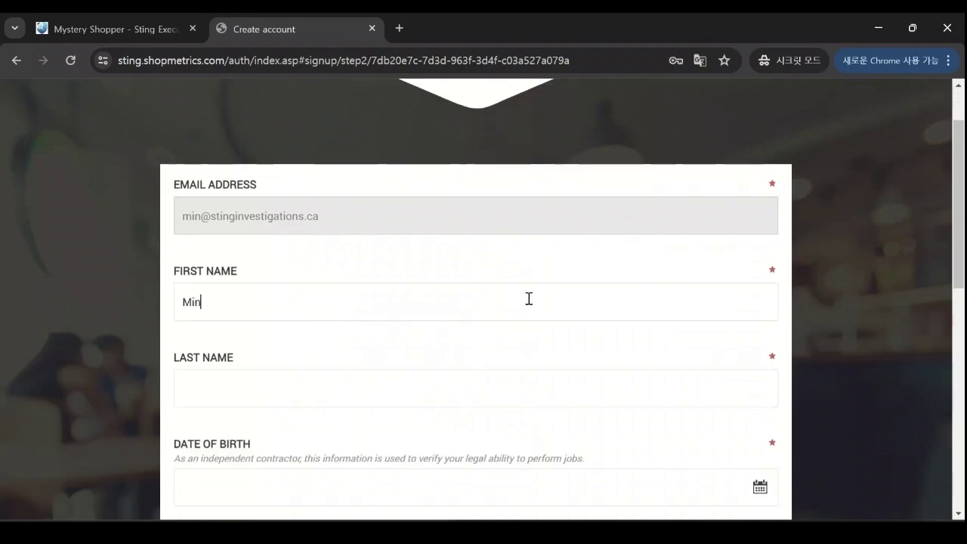
{"action": "key", "text": "Tab"}
{"action": "key", "text": "Tab"}
{"action": "left_click", "coordinate": [442, 246]}
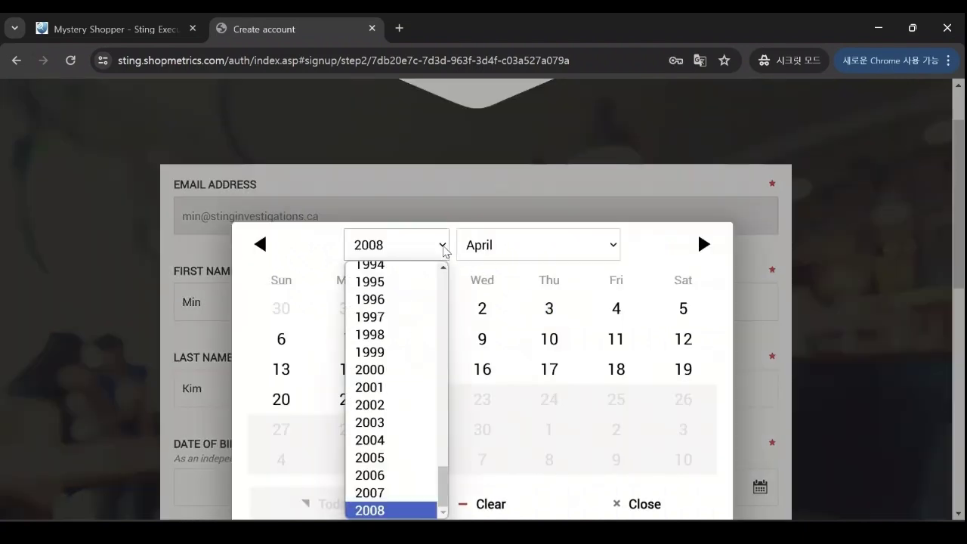
{"action": "left_click", "coordinate": [400, 404]}
{"action": "left_click", "coordinate": [414, 399]}
Step: Set gender to Female and country to Canada, and enter the postal code
{"action": "scroll", "coordinate": [581, 393], "scroll_direction": "down", "scroll_amount": 3}
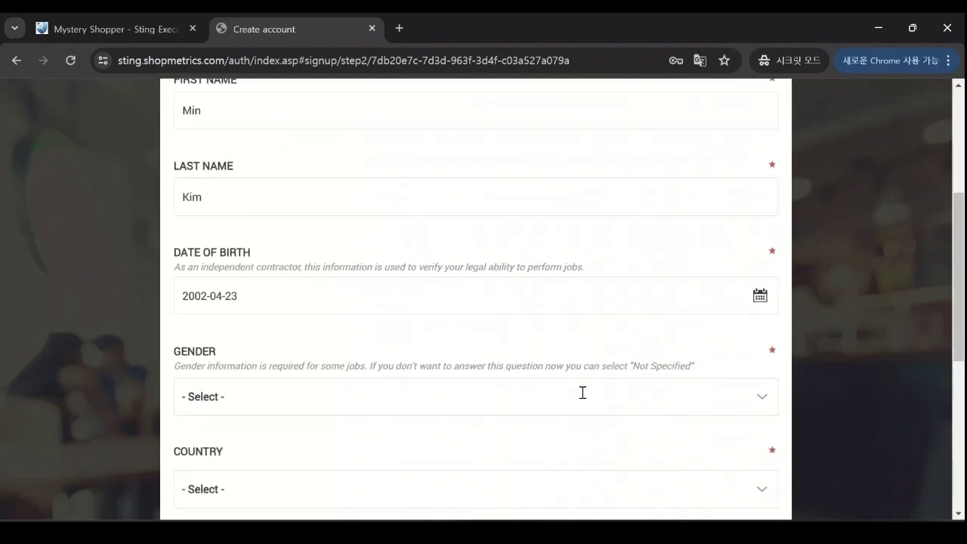
{"action": "left_click", "coordinate": [578, 367]}
{"action": "left_click", "coordinate": [586, 420]}
{"action": "scroll", "coordinate": [582, 403], "scroll_direction": "down", "scroll_amount": 1}
{"action": "left_click", "coordinate": [544, 375]}
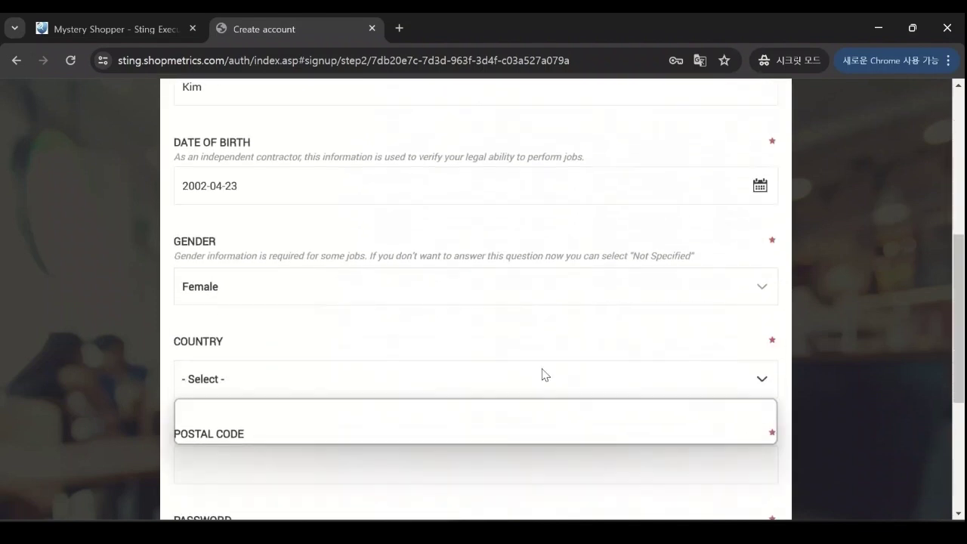
{"action": "left_click", "coordinate": [544, 436]}
{"action": "scroll", "coordinate": [547, 436], "scroll_direction": "down", "scroll_amount": 1}
{"action": "left_click", "coordinate": [529, 387]}
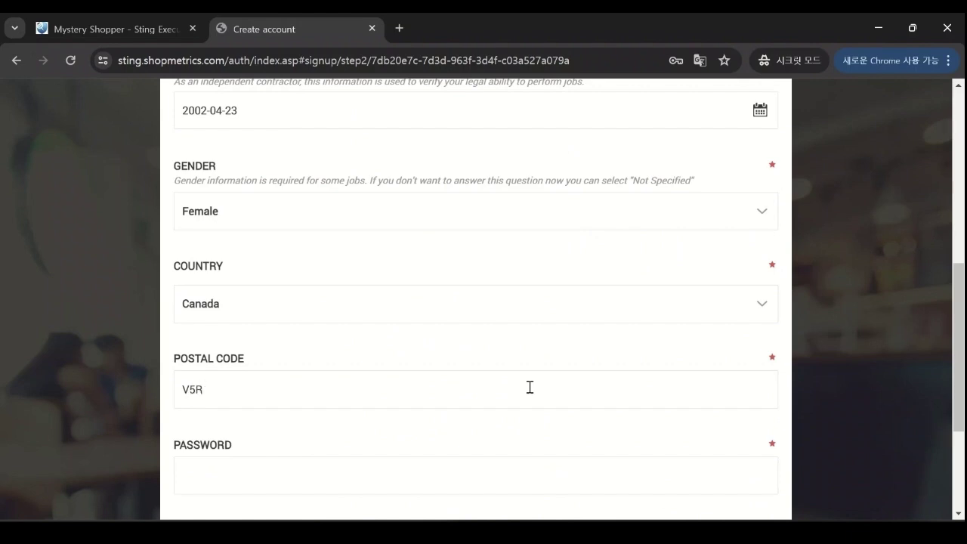
{"action": "type", "text": "V5R 5W2"}
Step: Enter the account password and re-enter it to confirm
{"action": "scroll", "coordinate": [529, 385], "scroll_direction": "down", "scroll_amount": 2}
{"action": "left_click", "coordinate": [526, 333]}
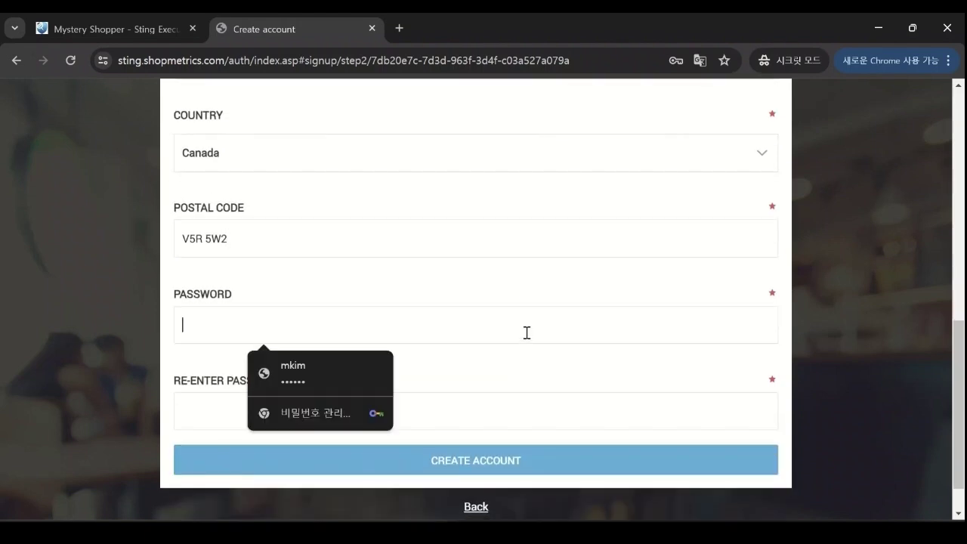
{"action": "type", "text": "*"}
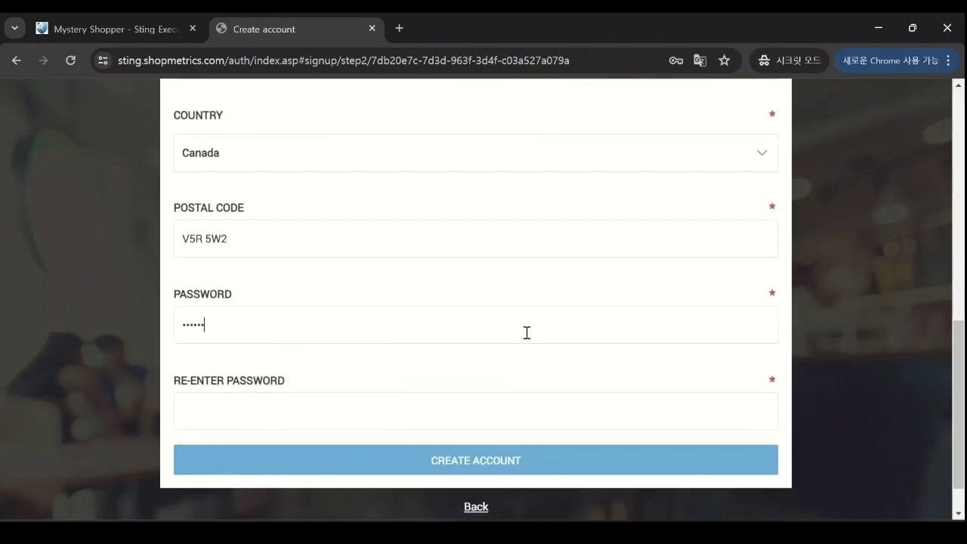
{"action": "key", "text": "Tab"}
{"action": "type", "text": "**"}
Step: Create the shopper account and sign the Independent Contractor Agreement
{"action": "left_click", "coordinate": [540, 455]}
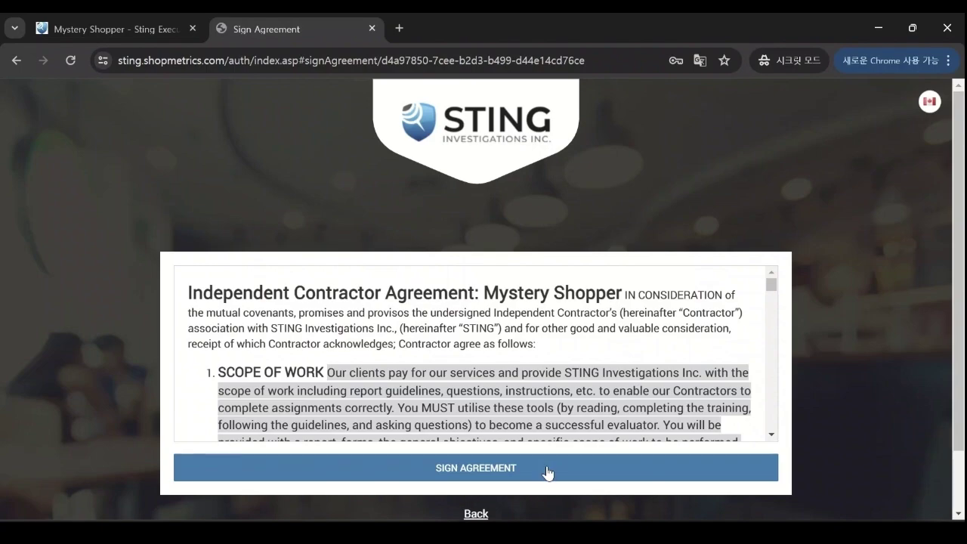
{"action": "scroll", "coordinate": [627, 330], "scroll_direction": "down", "scroll_amount": 10}
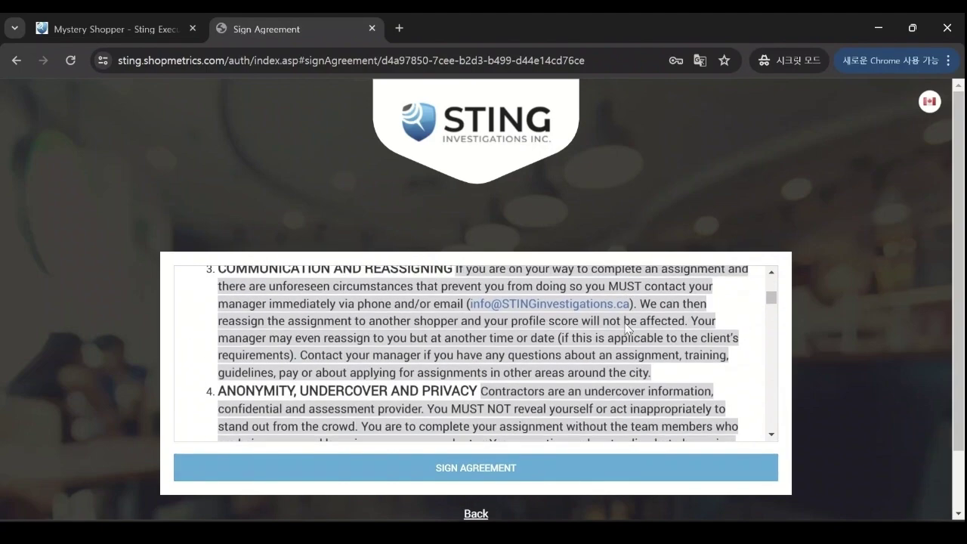
{"action": "scroll", "coordinate": [628, 330], "scroll_direction": "down", "scroll_amount": 10}
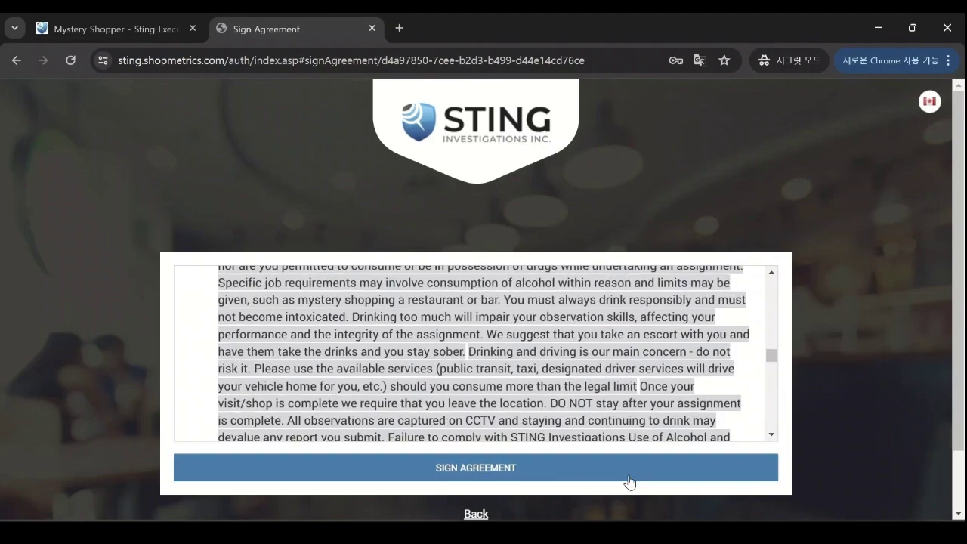
{"action": "left_click", "coordinate": [630, 481]}
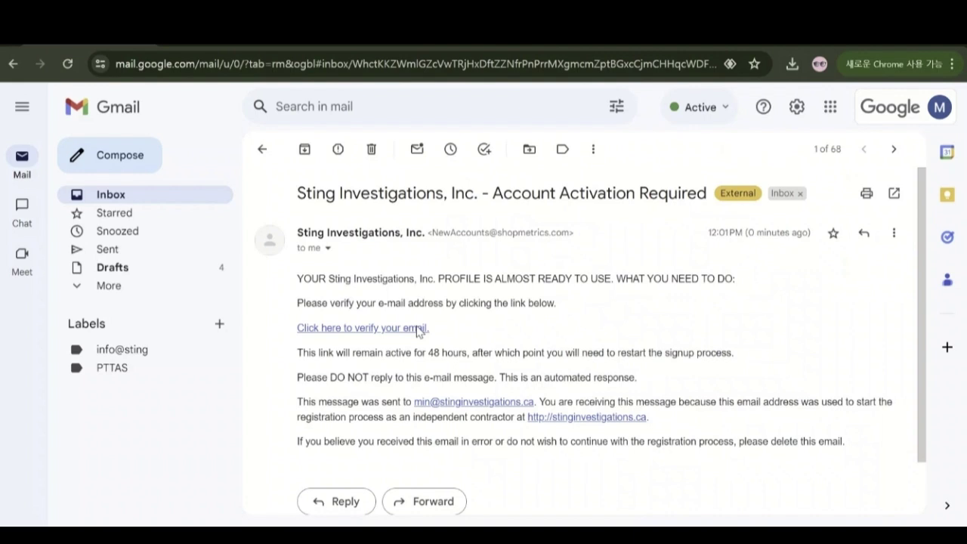
Step: Follow the 'verify your email' link in the Sting Investigations activation e-mail
{"action": "left_click", "coordinate": [417, 327]}
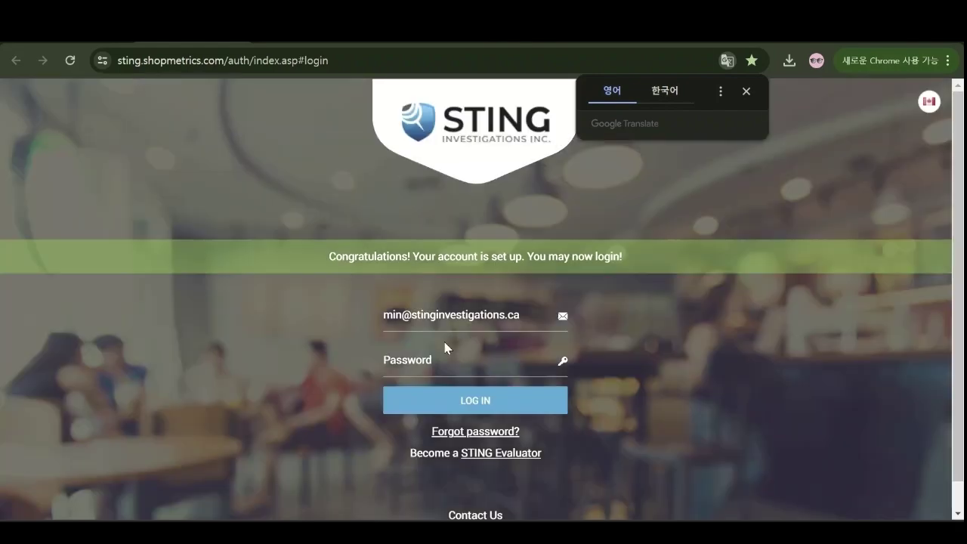
Step: Log in with the account password and review the dashboard at 60% profile completion
{"action": "left_click", "coordinate": [451, 362]}
{"action": "key", "text": "Escape"}
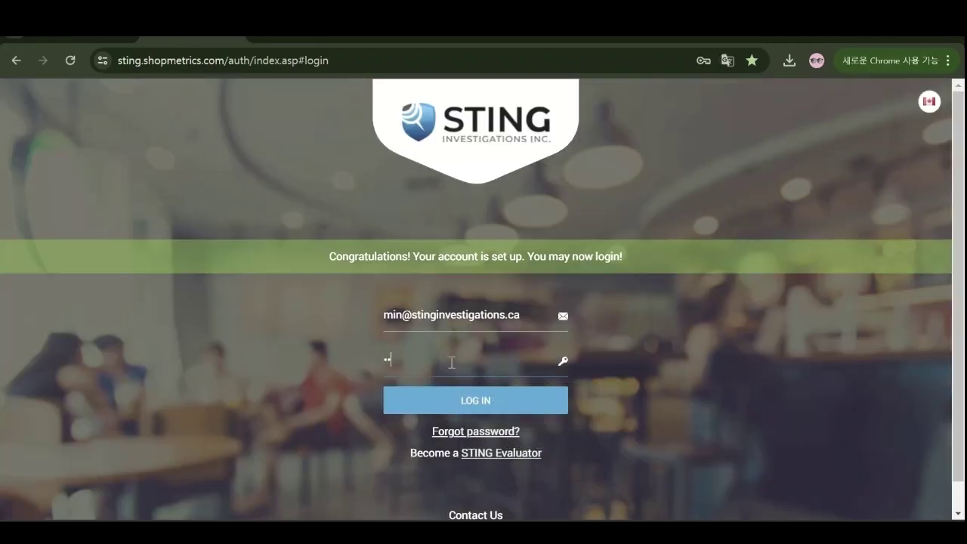
{"action": "type", "text": "•••••••"}
{"action": "key", "text": "Return"}
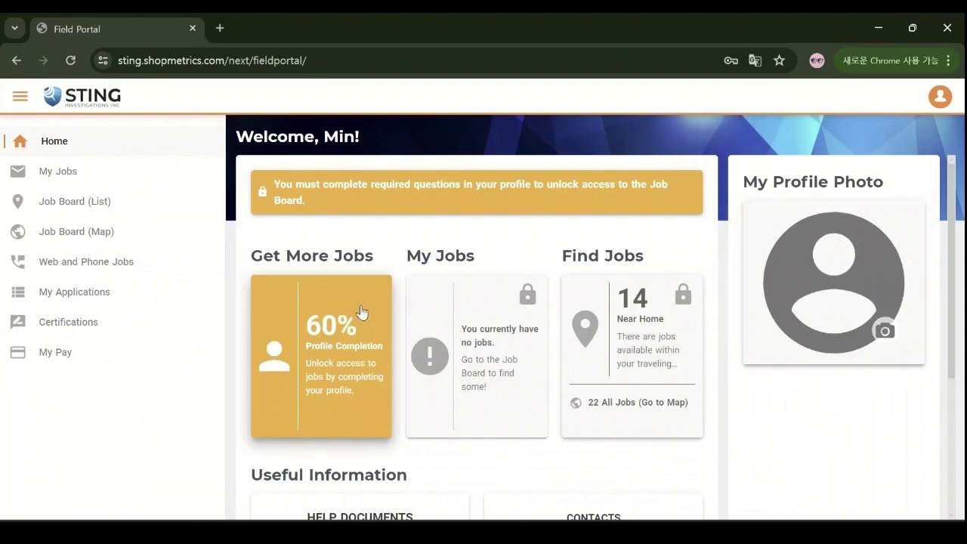
{"action": "scroll", "coordinate": [360, 302], "scroll_direction": "down", "scroll_amount": 1}
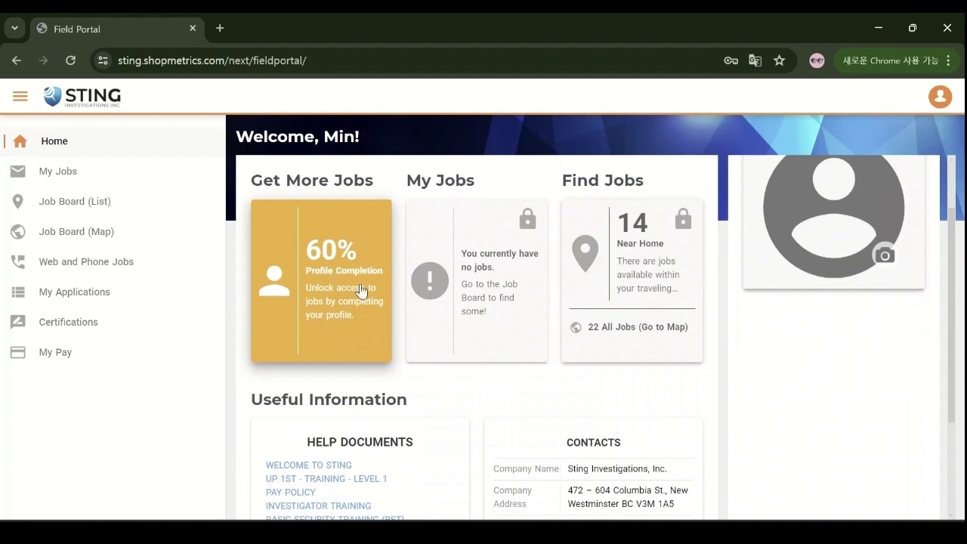
Step: Open My Profile, review the Contact Information and Details sections, then go to MORE
{"action": "left_click", "coordinate": [360, 281]}
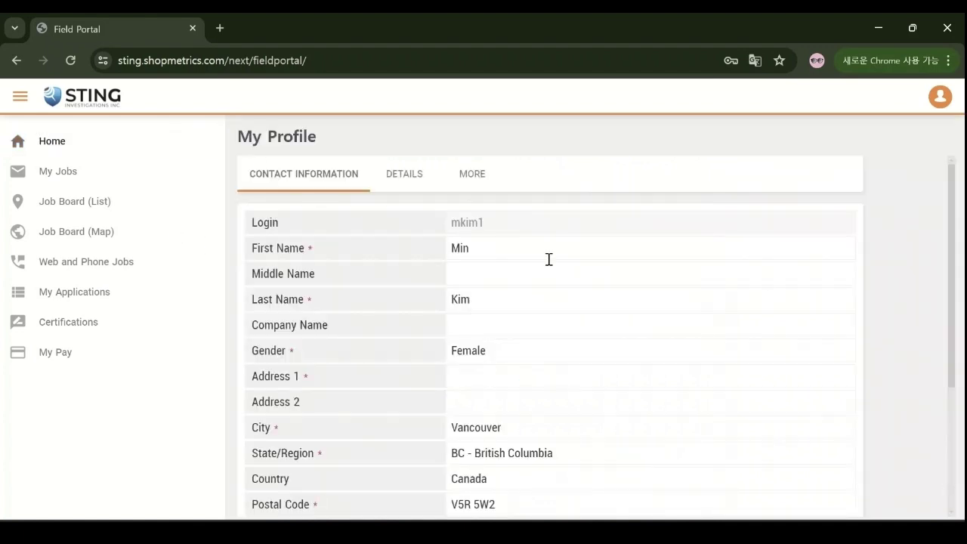
{"action": "scroll", "coordinate": [837, 264], "scroll_direction": "down", "scroll_amount": 3}
{"action": "scroll", "coordinate": [837, 265], "scroll_direction": "up", "scroll_amount": 3}
{"action": "left_click", "coordinate": [423, 184]}
{"action": "scroll", "coordinate": [719, 252], "scroll_direction": "down", "scroll_amount": 3}
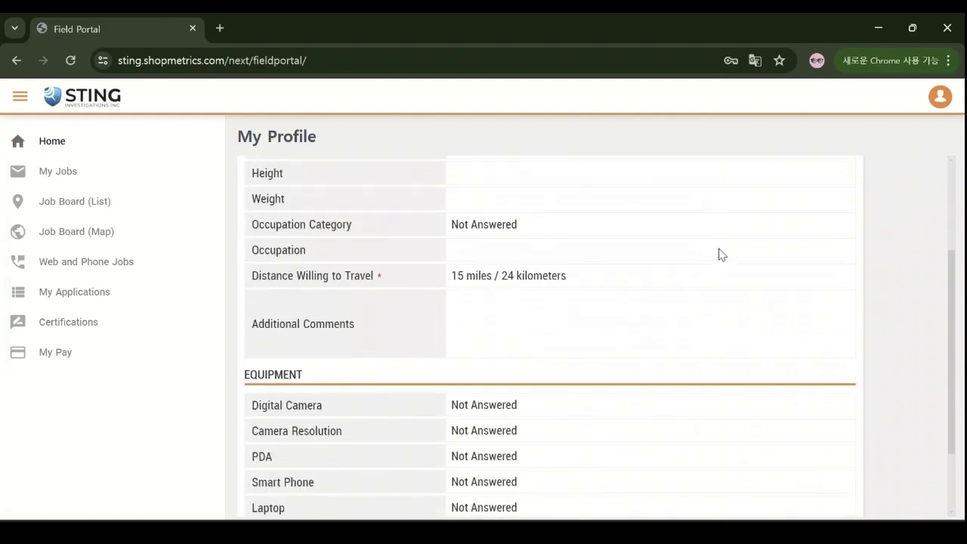
{"action": "scroll", "coordinate": [720, 249], "scroll_direction": "up", "scroll_amount": 3}
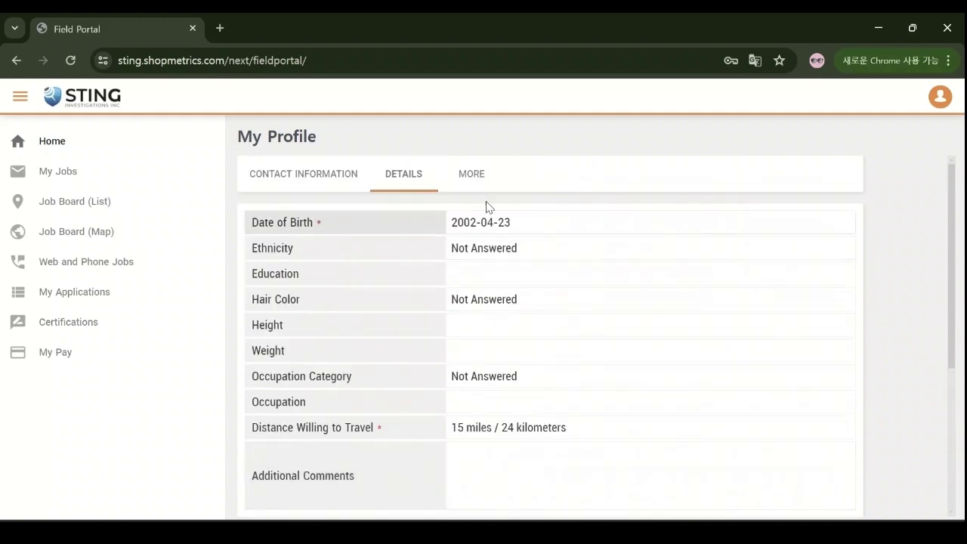
{"action": "left_click", "coordinate": [484, 185]}
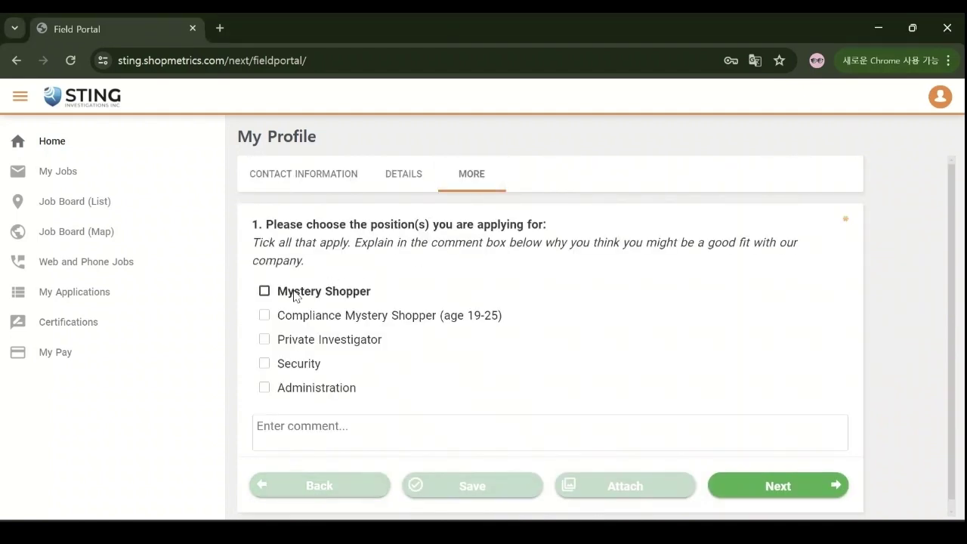
Step: Apply for Mystery Shopper, Compliance Mystery Shopper and Private Investigator; list Vancouver, Surrey, Burnaby as areas
{"action": "left_click", "coordinate": [294, 292]}
{"action": "left_click", "coordinate": [340, 315]}
{"action": "left_click", "coordinate": [340, 339]}
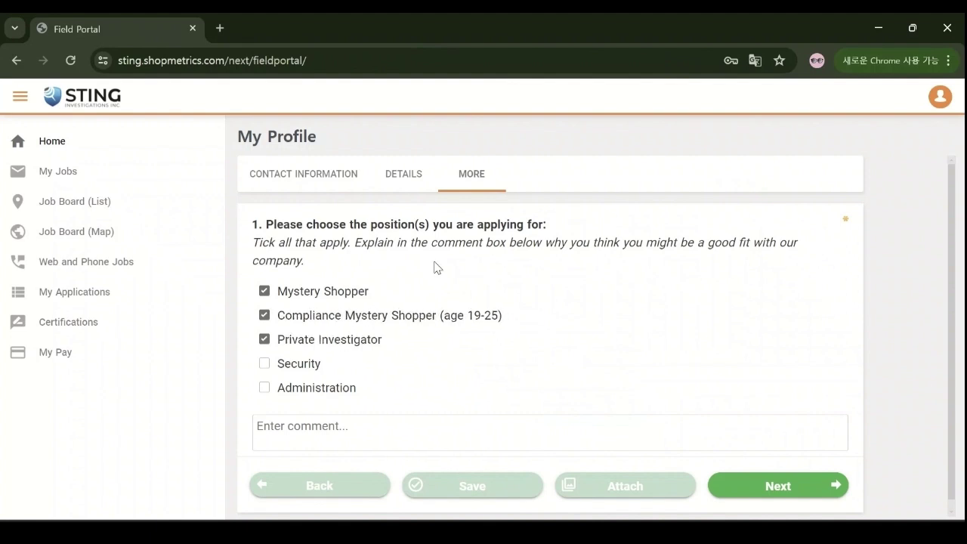
{"action": "scroll", "coordinate": [451, 295], "scroll_direction": "down", "scroll_amount": 1}
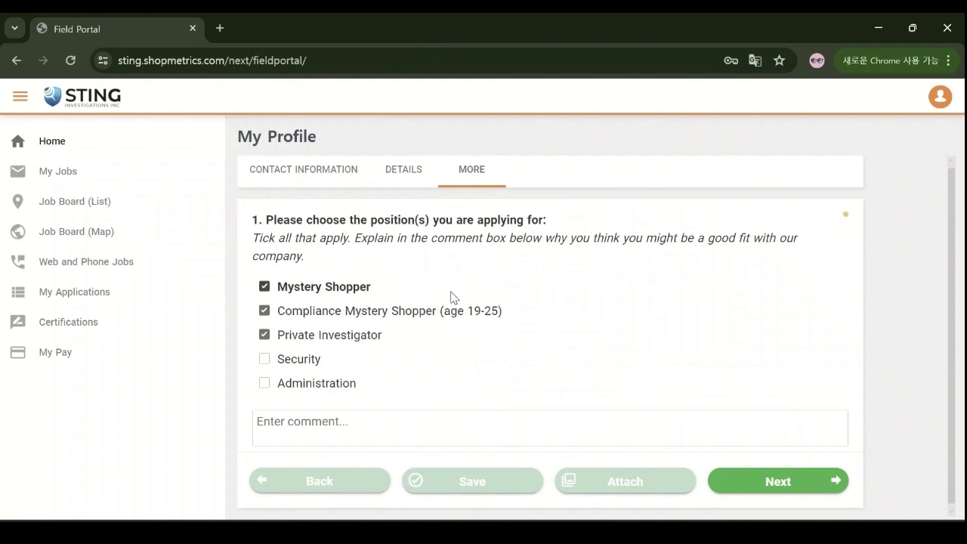
{"action": "left_click", "coordinate": [805, 479]}
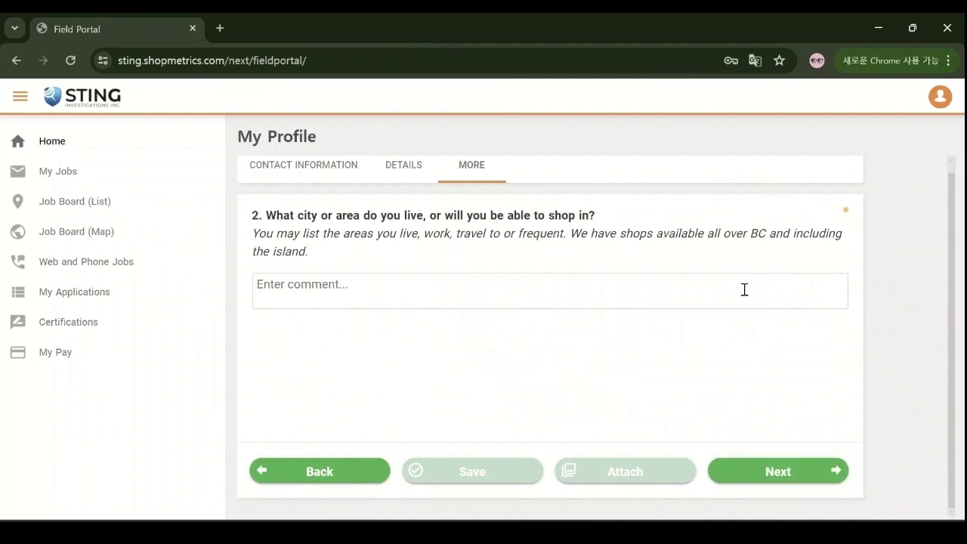
{"action": "type", "text": "Vancouver"}
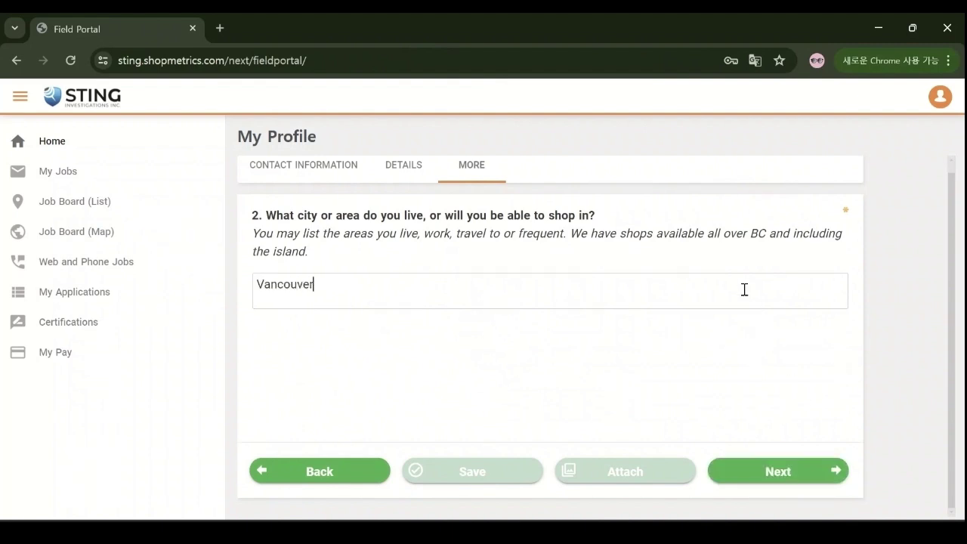
{"action": "type", "text": ", Surrey, Burnaby"}
{"action": "left_click", "coordinate": [780, 470]}
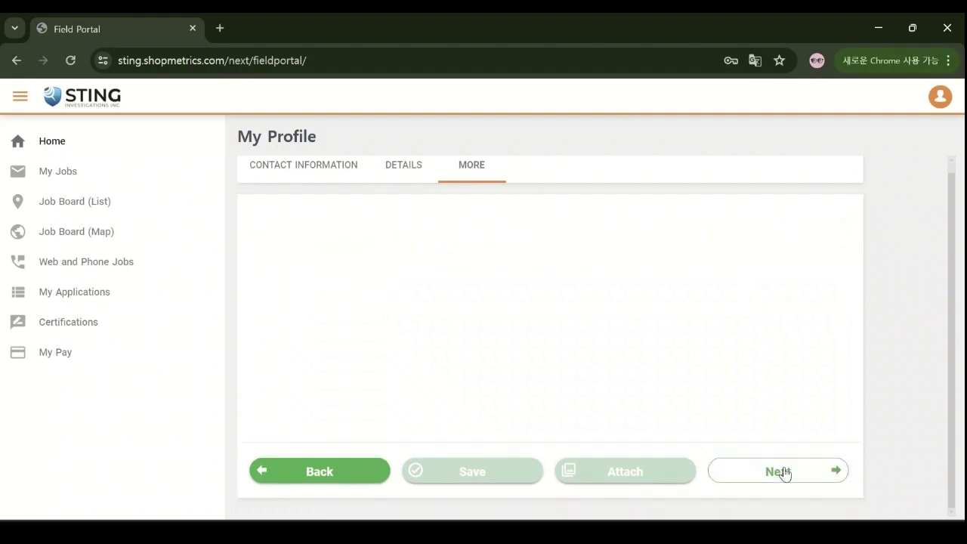
Step: Answer no licence held, request security information, and mark English and Other as languages
{"action": "left_click", "coordinate": [327, 313]}
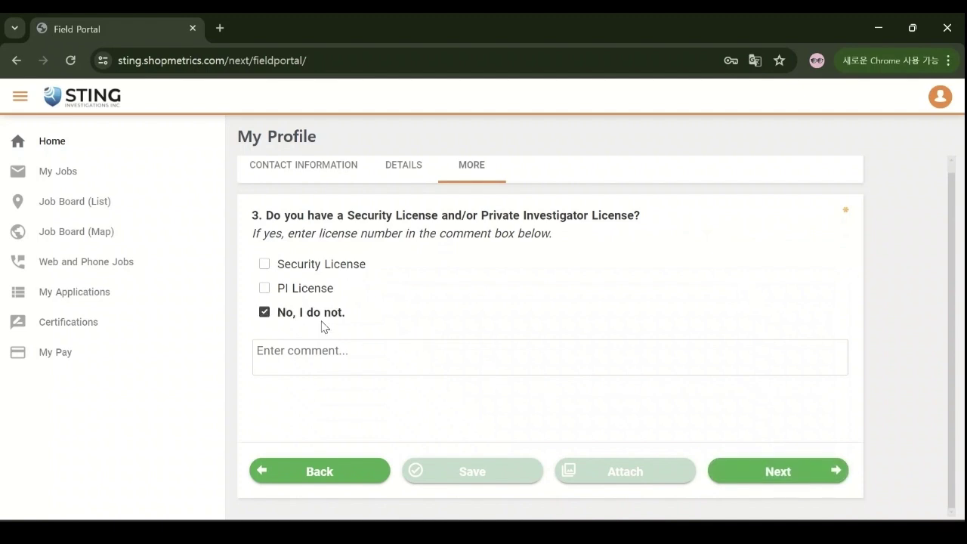
{"action": "left_click", "coordinate": [816, 483]}
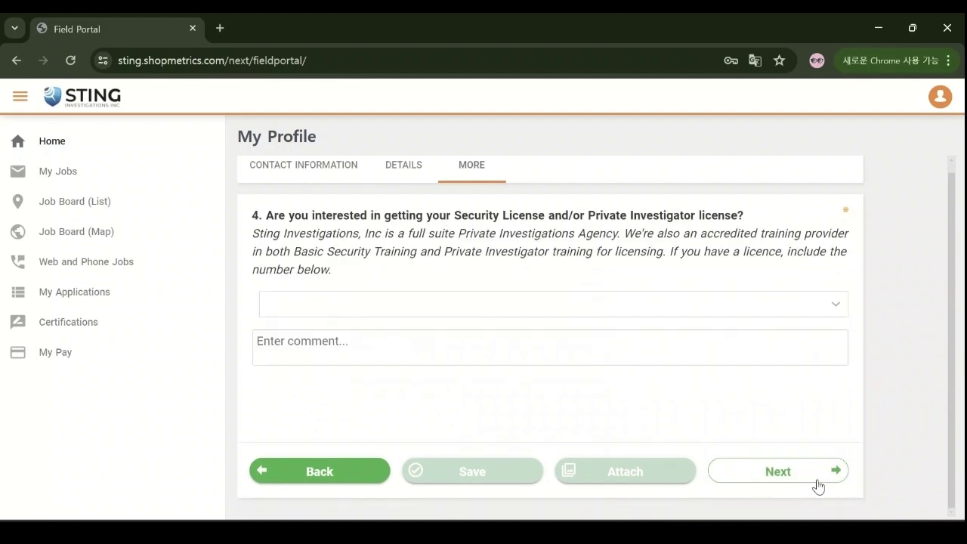
{"action": "left_click", "coordinate": [737, 306]}
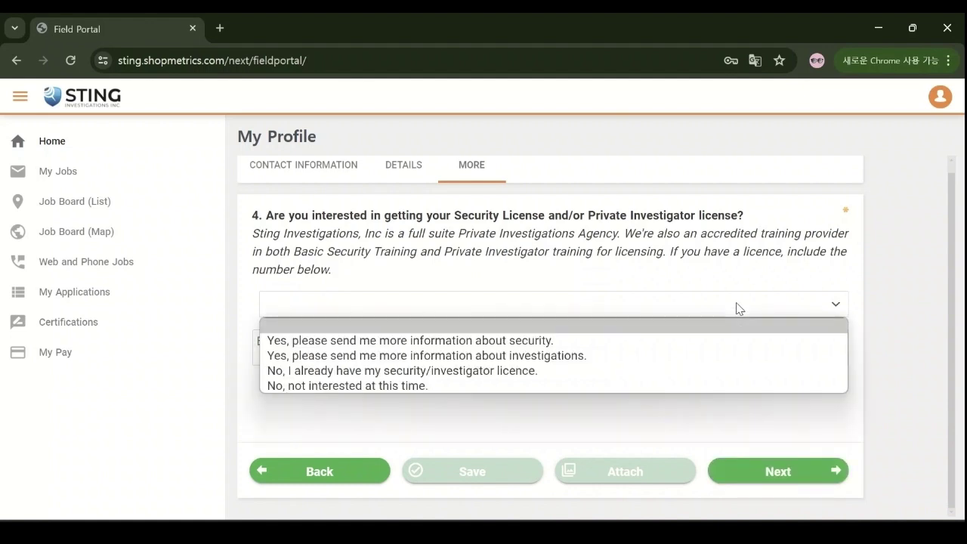
{"action": "left_click", "coordinate": [741, 341]}
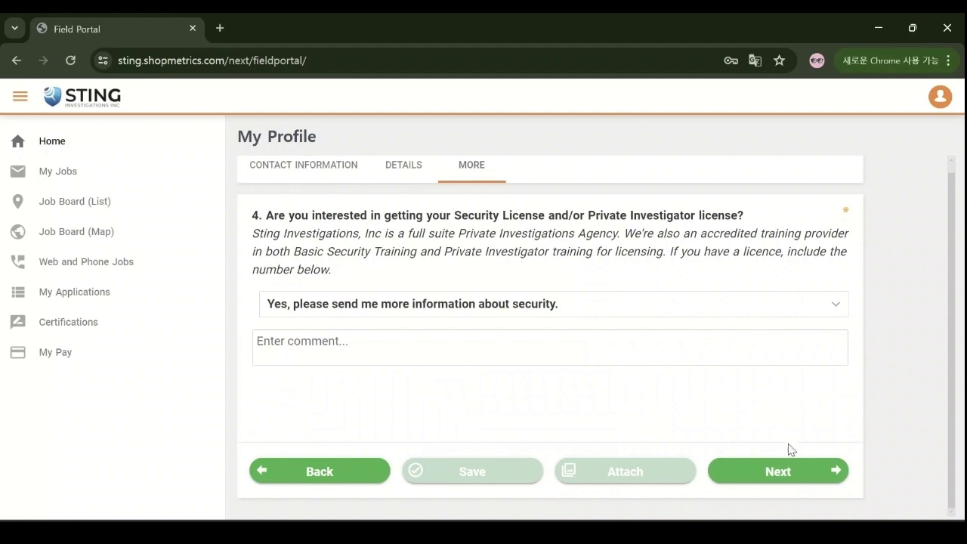
{"action": "left_click", "coordinate": [791, 473]}
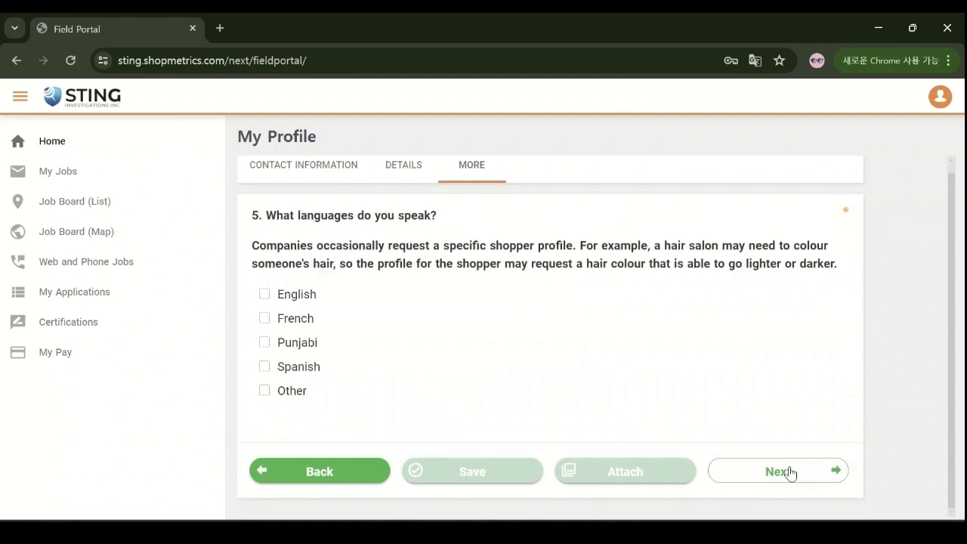
{"action": "left_click", "coordinate": [412, 303]}
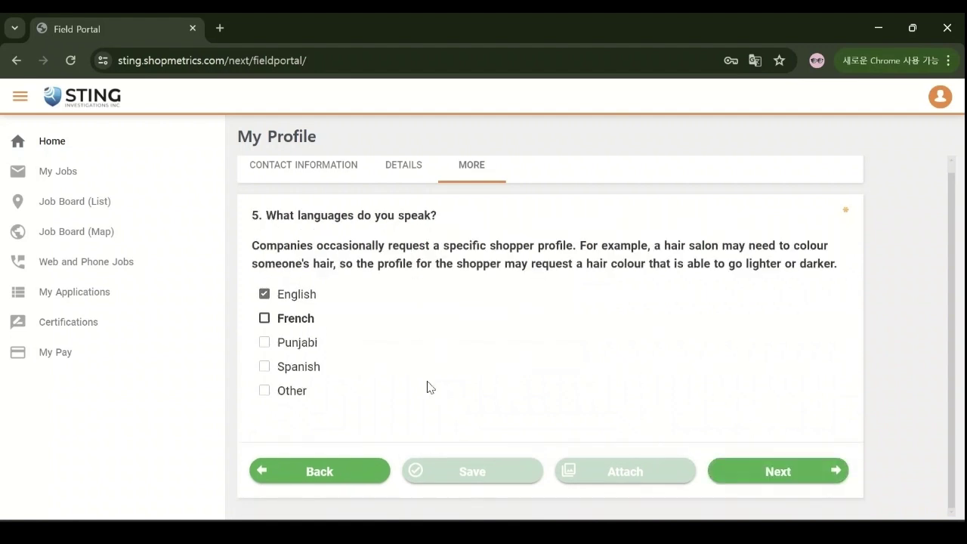
{"action": "left_click", "coordinate": [427, 389]}
Step: Enter the PayPal payment e-mail address and begin attaching a resume file
{"action": "left_click", "coordinate": [838, 470]}
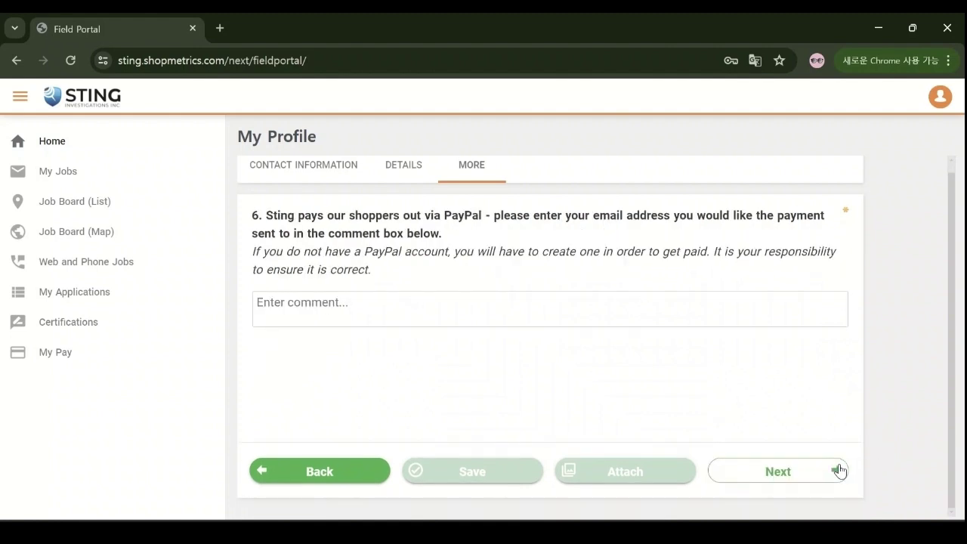
{"action": "left_click", "coordinate": [792, 301]}
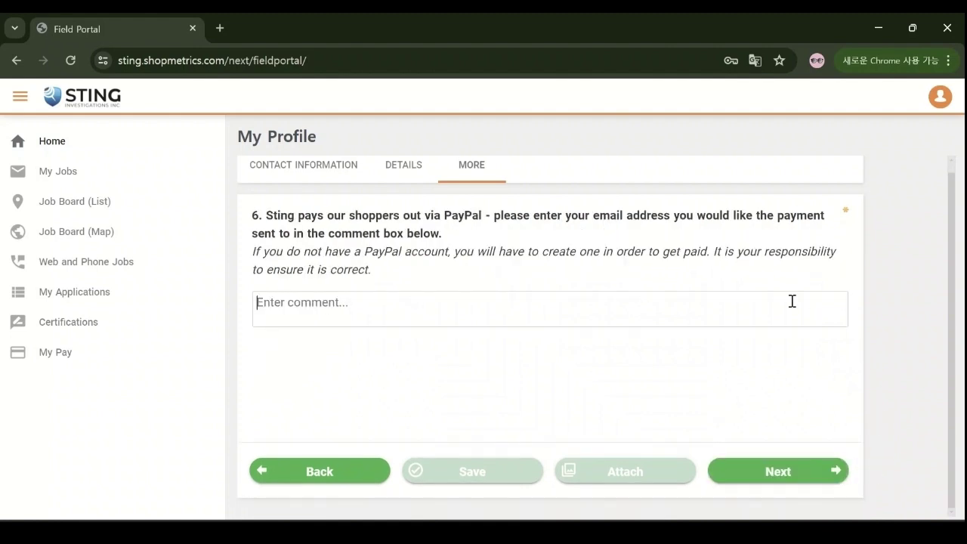
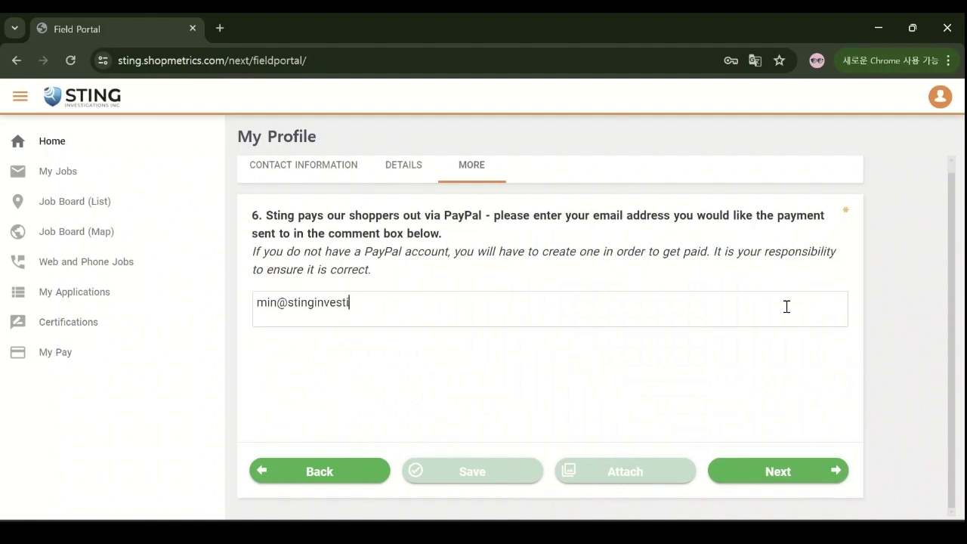
{"action": "left_click", "coordinate": [811, 471]}
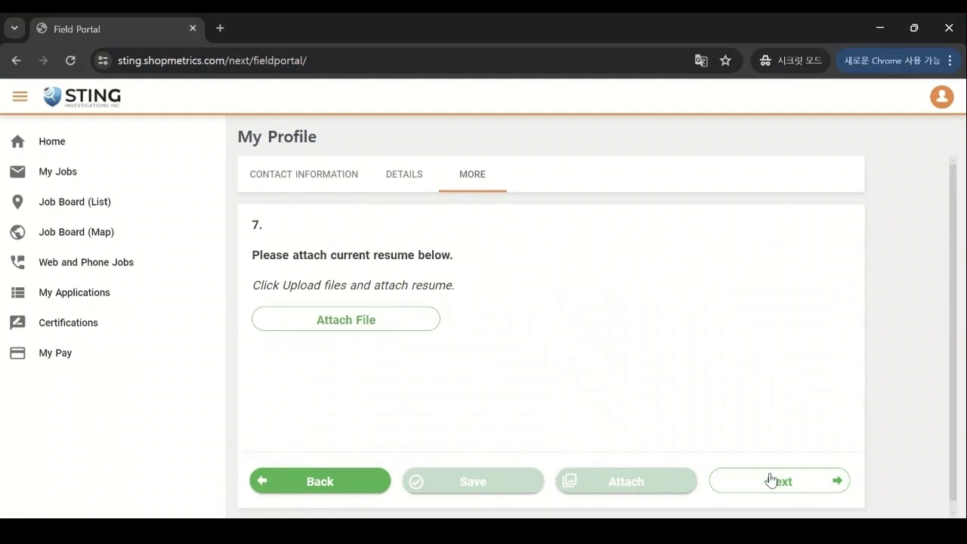
{"action": "left_click", "coordinate": [414, 321]}
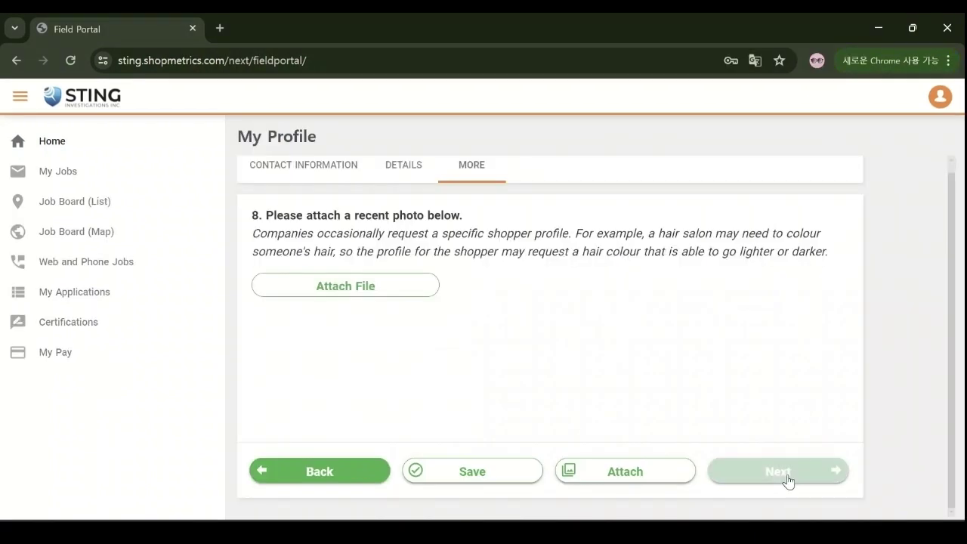
Step: Upload a recent photo for question 8, then save the profile and acknowledge the confirmation
{"action": "left_click", "coordinate": [401, 286]}
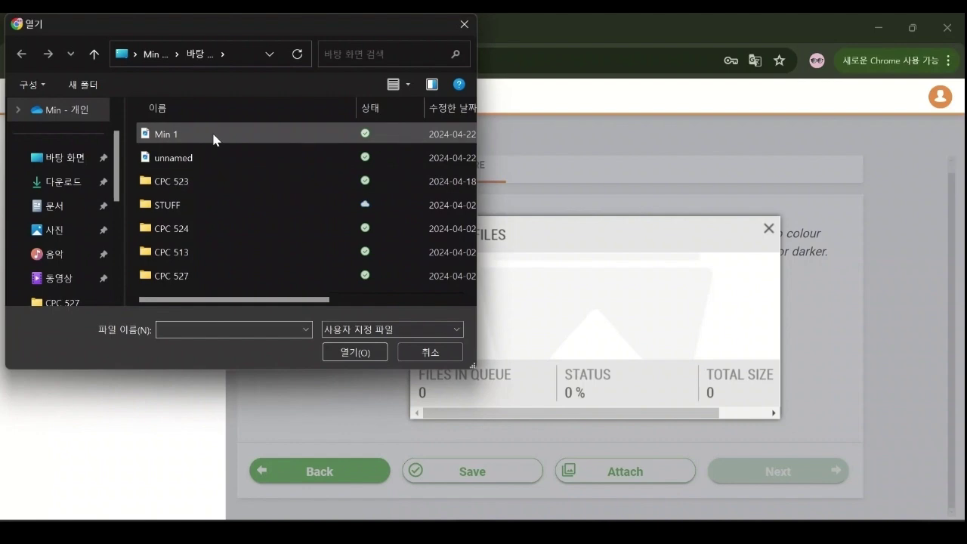
{"action": "left_click", "coordinate": [216, 136]}
{"action": "left_click", "coordinate": [375, 350]}
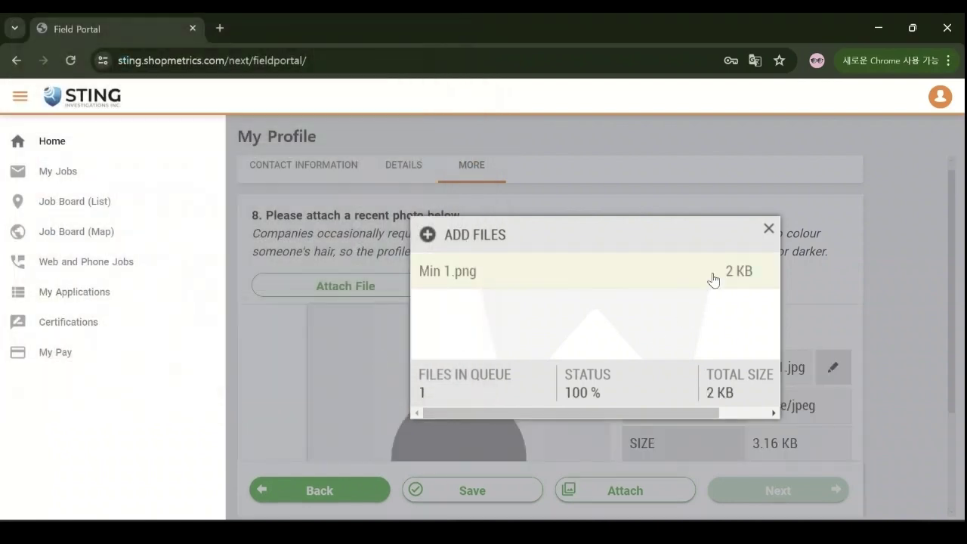
{"action": "left_click", "coordinate": [768, 227]}
{"action": "scroll", "coordinate": [811, 411], "scroll_direction": "down", "scroll_amount": 2}
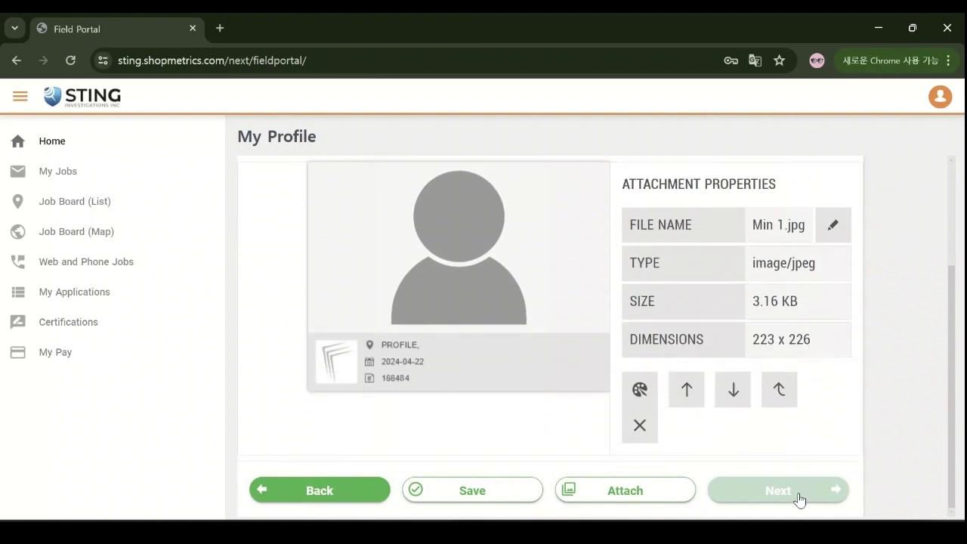
{"action": "left_click", "coordinate": [503, 497]}
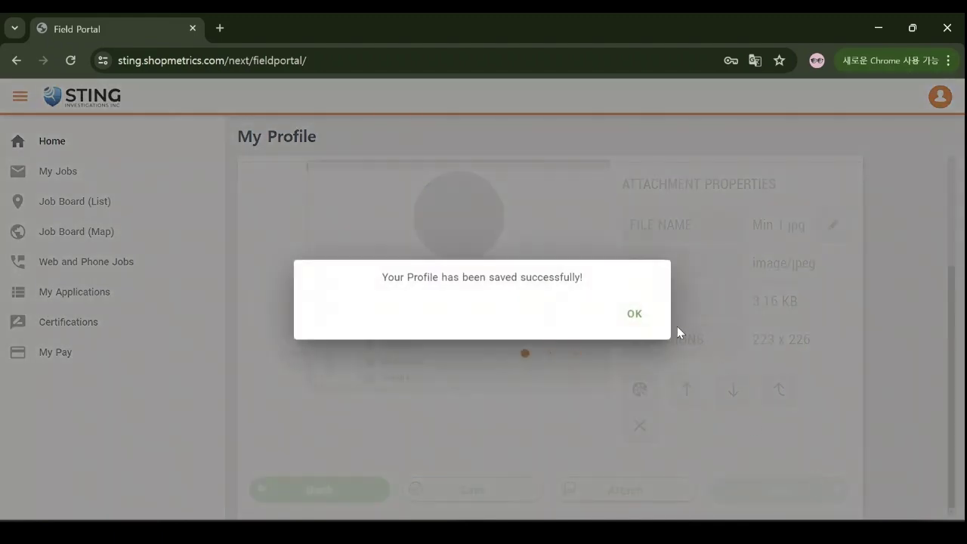
{"action": "left_click", "coordinate": [635, 314]}
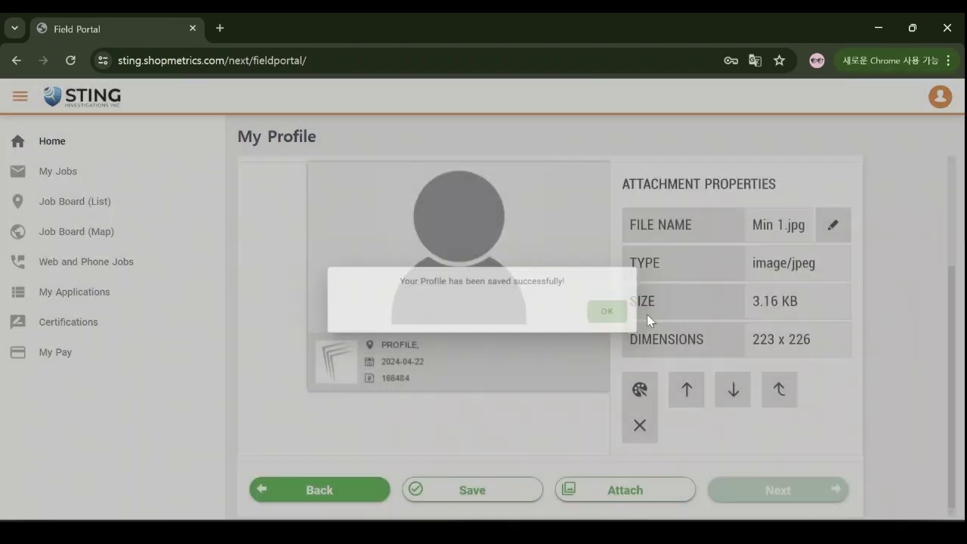
{"action": "scroll", "coordinate": [794, 478], "scroll_direction": "up", "scroll_amount": 2}
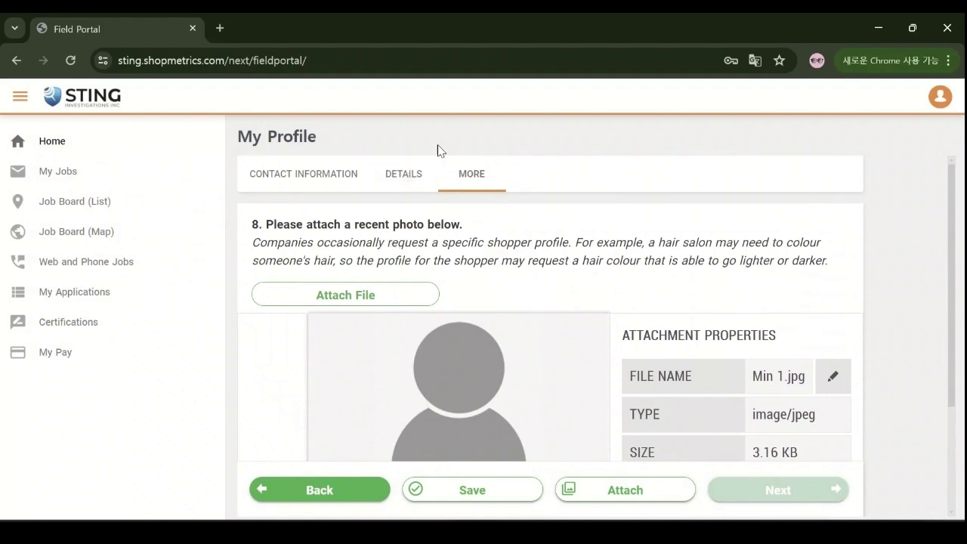
Step: In profile Details, set Ethnicity to Asian and Hair Color to Brown
{"action": "left_click", "coordinate": [419, 181]}
{"action": "scroll", "coordinate": [434, 328], "scroll_direction": "down", "scroll_amount": 3}
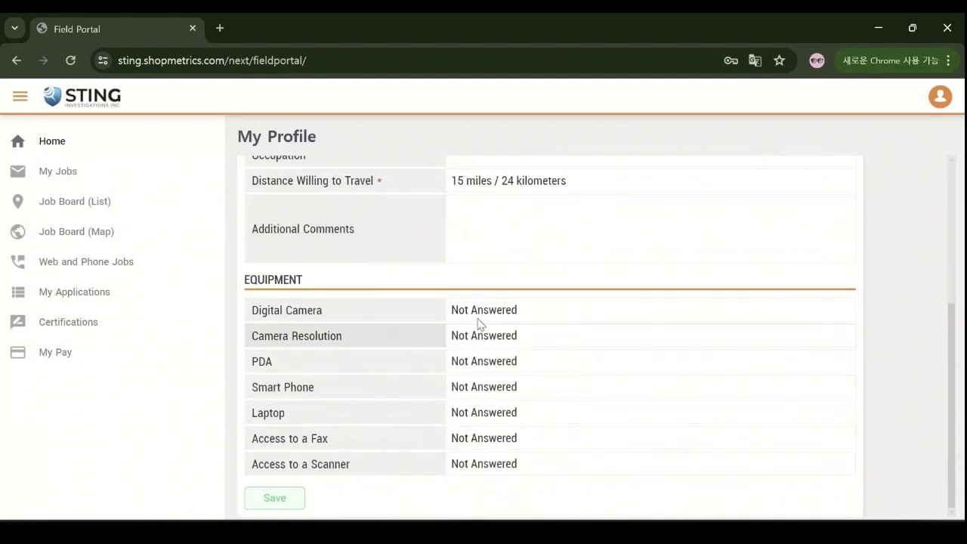
{"action": "scroll", "coordinate": [478, 323], "scroll_direction": "up", "scroll_amount": 5}
{"action": "left_click", "coordinate": [514, 249]}
{"action": "left_click", "coordinate": [533, 302]}
{"action": "left_click", "coordinate": [534, 300]}
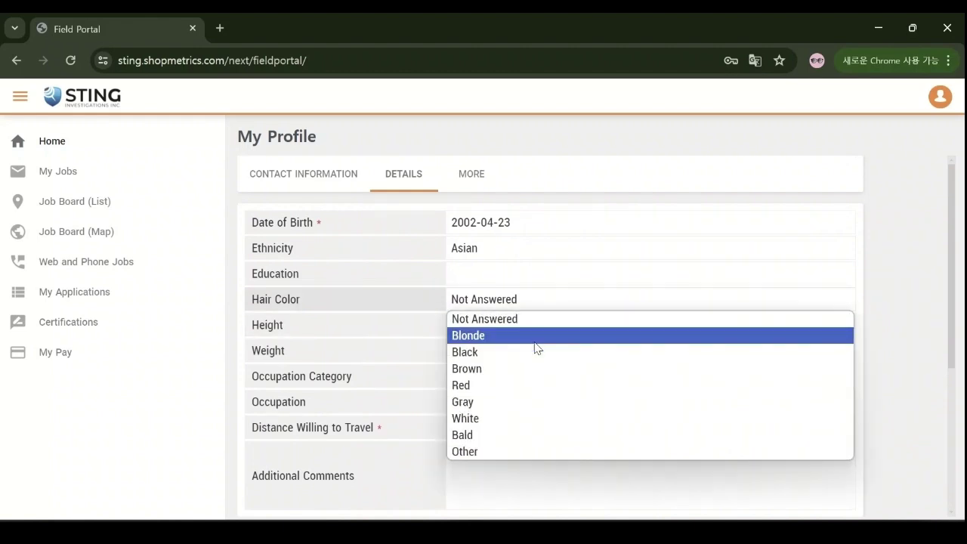
{"action": "left_click", "coordinate": [534, 368]}
Step: Set Occupation Category to Other and Distance Willing to Travel to 90 miles
{"action": "scroll", "coordinate": [550, 350], "scroll_direction": "down", "scroll_amount": 1}
{"action": "left_click", "coordinate": [548, 300]}
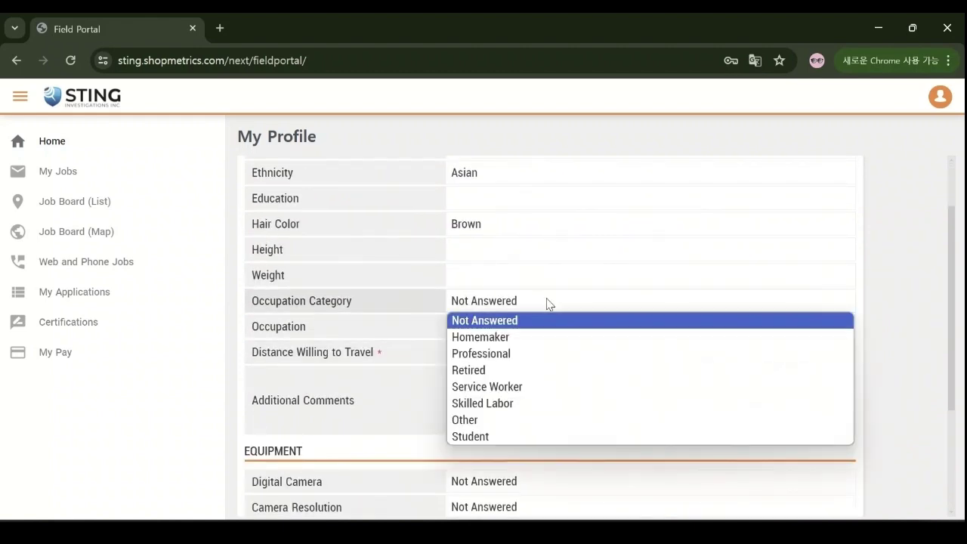
{"action": "left_click", "coordinate": [541, 419]}
{"action": "left_click", "coordinate": [567, 352]}
{"action": "scroll", "coordinate": [612, 336], "scroll_direction": "down", "scroll_amount": 1}
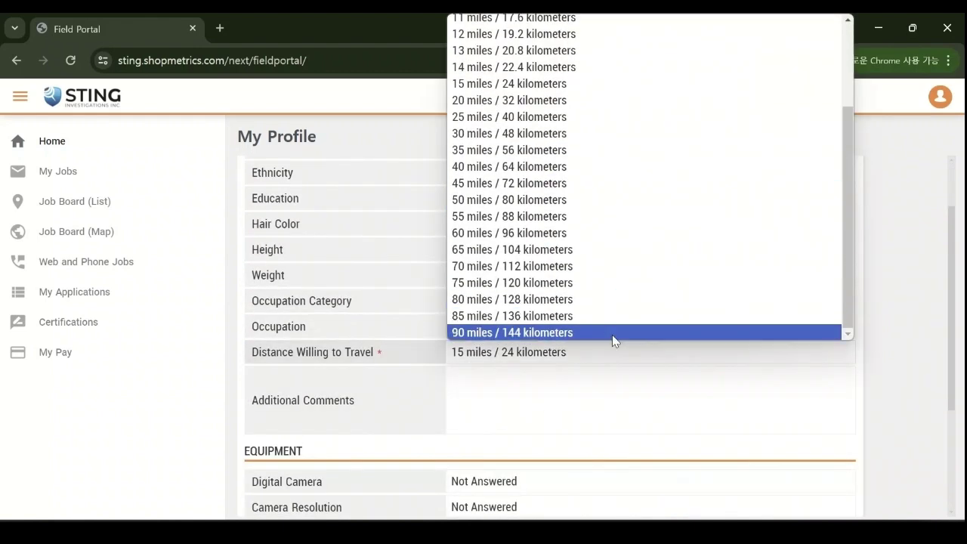
{"action": "left_click", "coordinate": [612, 335]}
{"action": "scroll", "coordinate": [608, 373], "scroll_direction": "down", "scroll_amount": 2}
Step: Answer Yes for scanner and fax access, save the details, and return Home
{"action": "left_click", "coordinate": [521, 464]}
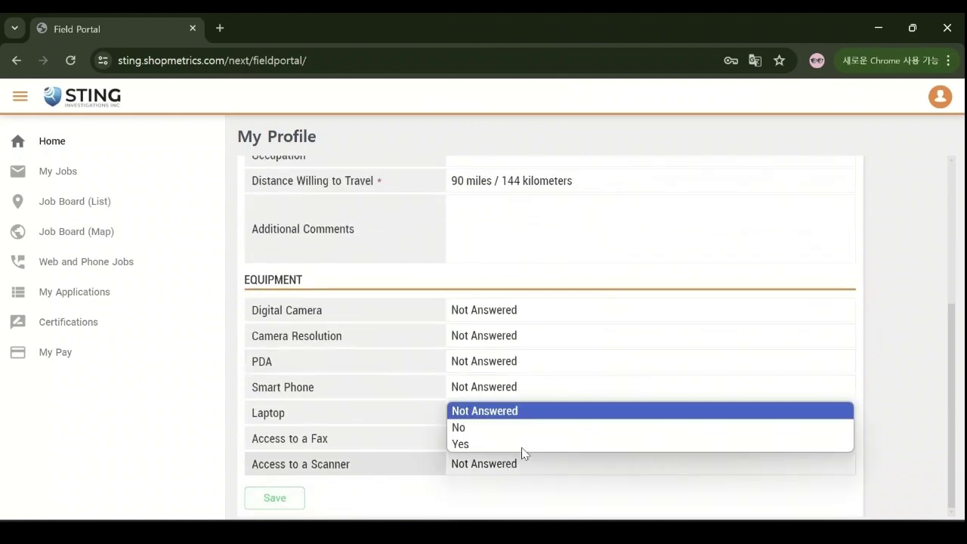
{"action": "left_click", "coordinate": [522, 445]}
{"action": "left_click", "coordinate": [532, 440]}
{"action": "left_click", "coordinate": [499, 490]}
{"action": "left_click", "coordinate": [290, 498]}
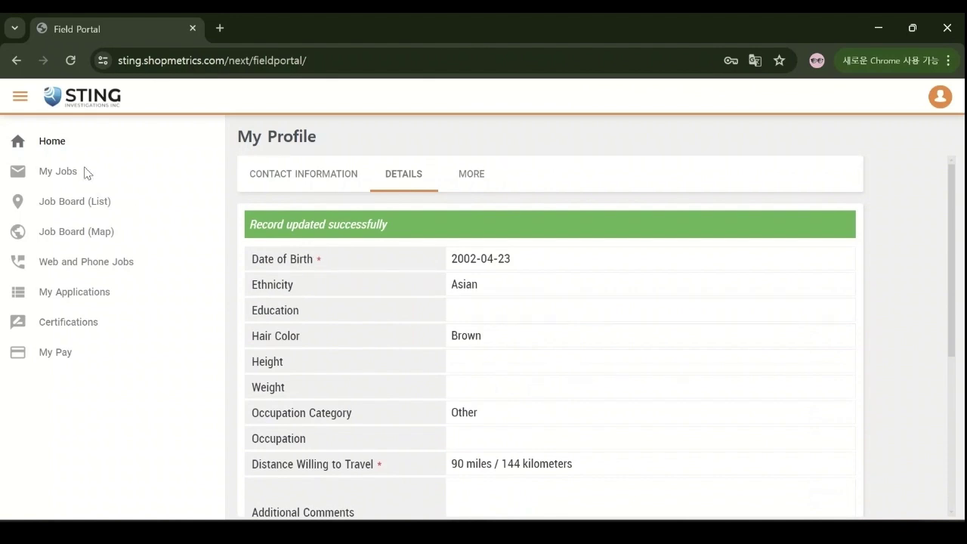
{"action": "left_click", "coordinate": [52, 145]}
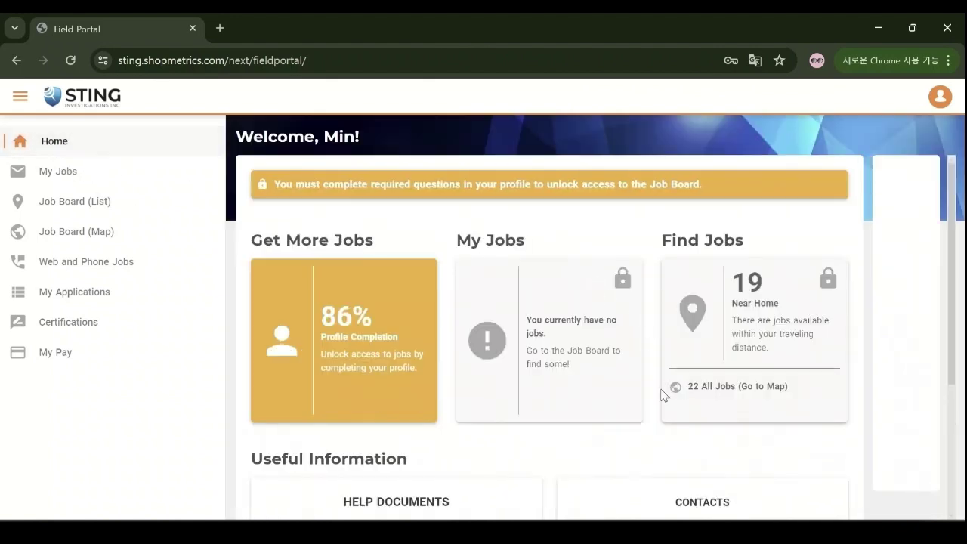
{"action": "scroll", "coordinate": [571, 397], "scroll_direction": "down", "scroll_amount": 1}
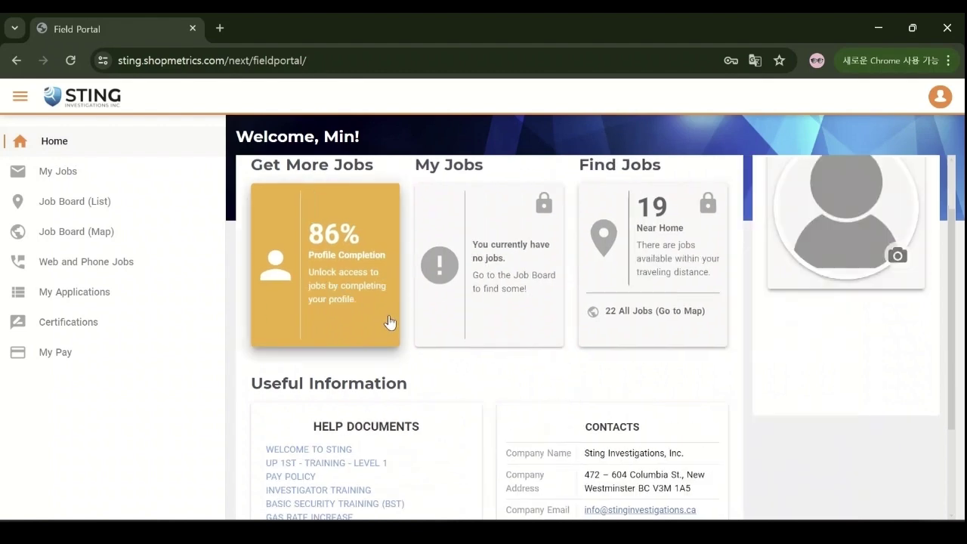
{"action": "scroll", "coordinate": [390, 323], "scroll_direction": "down", "scroll_amount": 1}
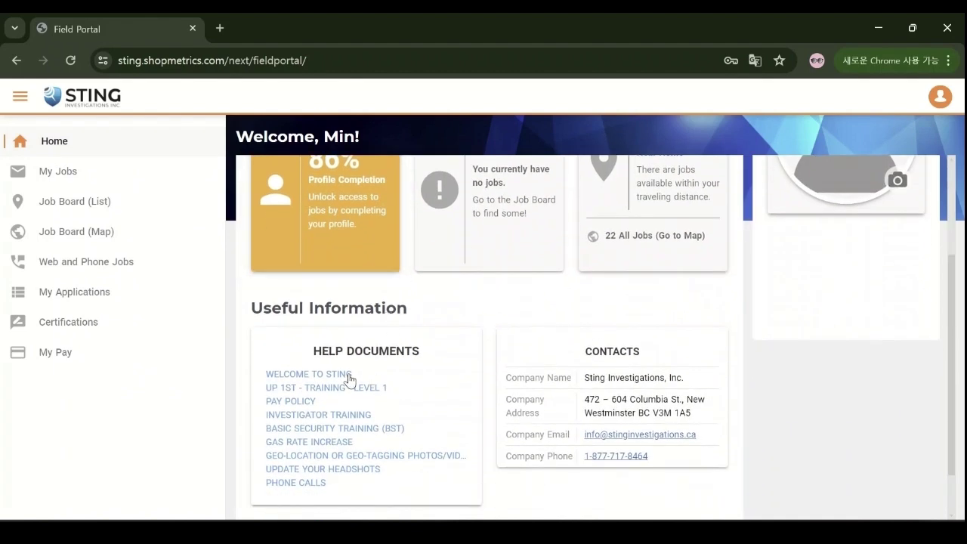
{"action": "left_click", "coordinate": [338, 380]}
{"action": "scroll", "coordinate": [861, 370], "scroll_direction": "down", "scroll_amount": 3}
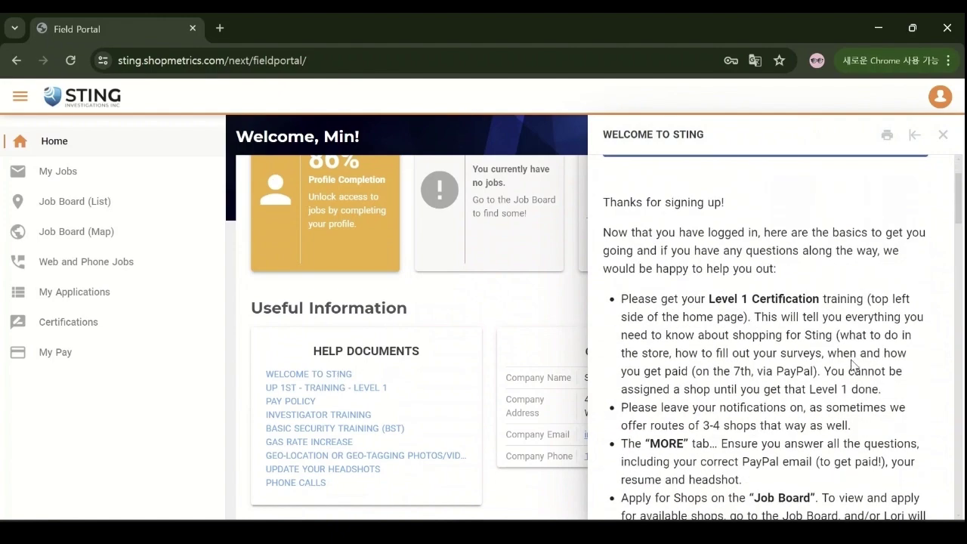
{"action": "scroll", "coordinate": [899, 438], "scroll_direction": "down", "scroll_amount": 10}
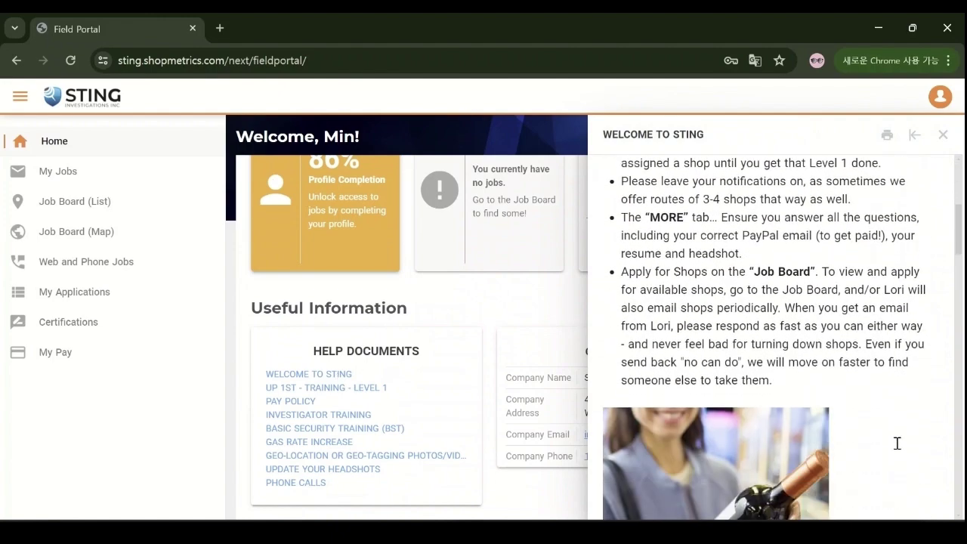
{"action": "scroll", "coordinate": [895, 442], "scroll_direction": "down", "scroll_amount": 6}
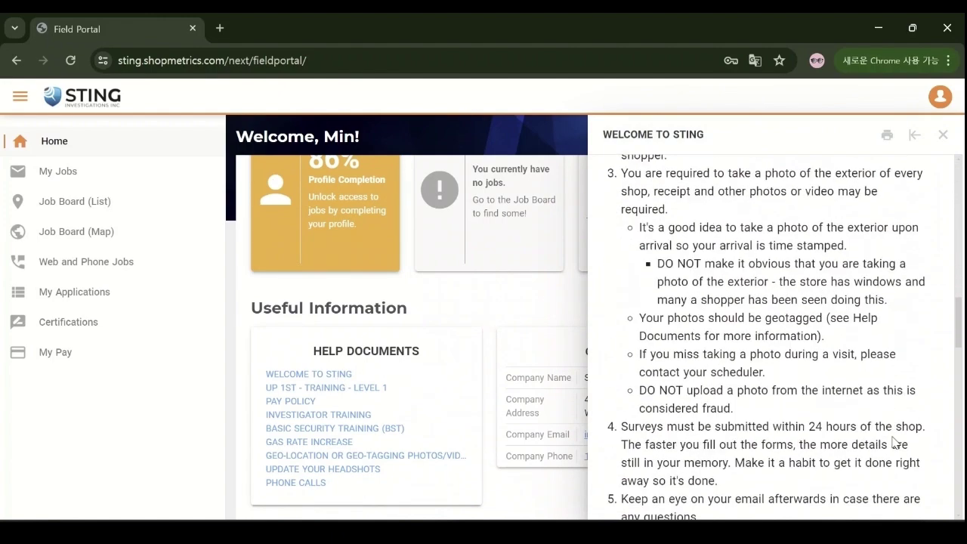
{"action": "left_click", "coordinate": [942, 135]}
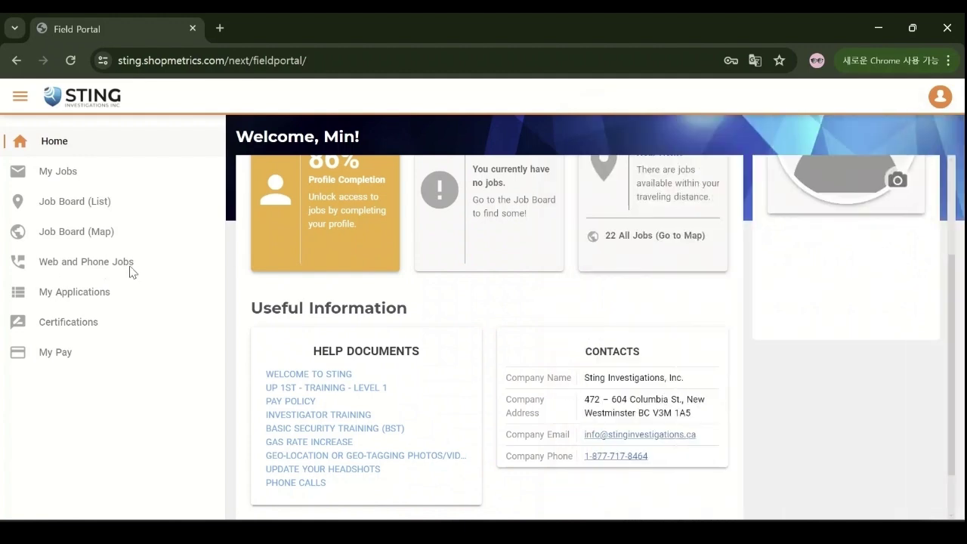
{"action": "scroll", "coordinate": [387, 349], "scroll_direction": "up", "scroll_amount": 2}
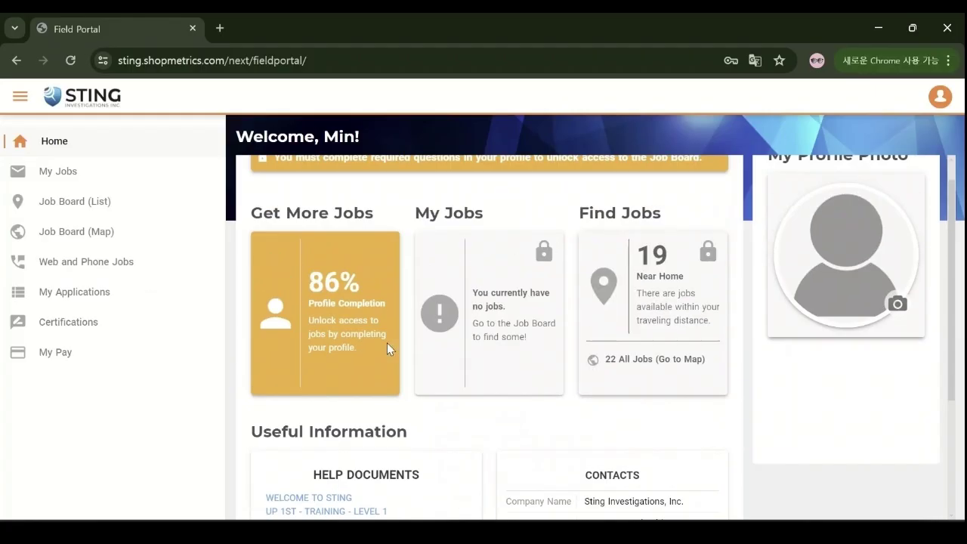
{"action": "scroll", "coordinate": [387, 349], "scroll_direction": "up", "scroll_amount": 1}
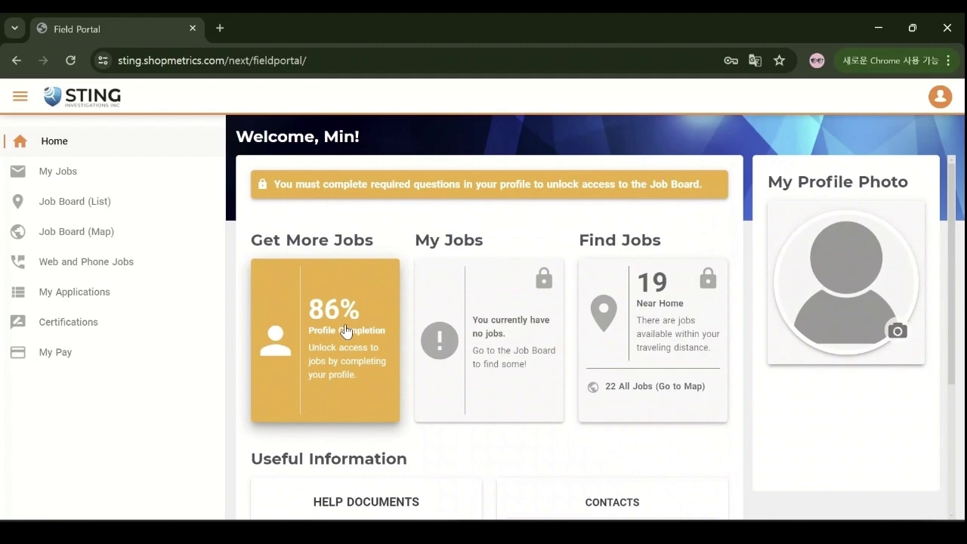
Step: Enter Vancouver as Address 1 and add a home phone number, then save the contact information
{"action": "left_click", "coordinate": [345, 331]}
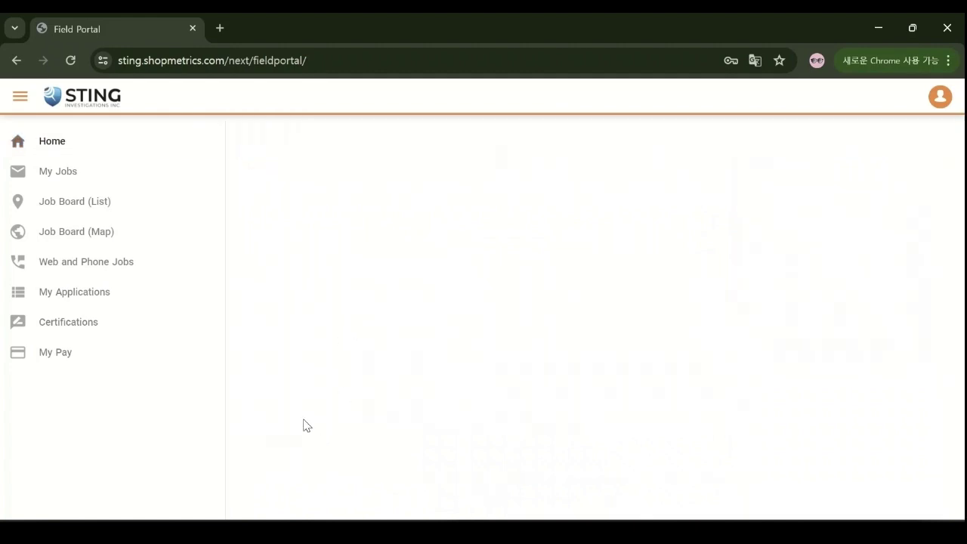
{"action": "scroll", "coordinate": [453, 324], "scroll_direction": "down", "scroll_amount": 1}
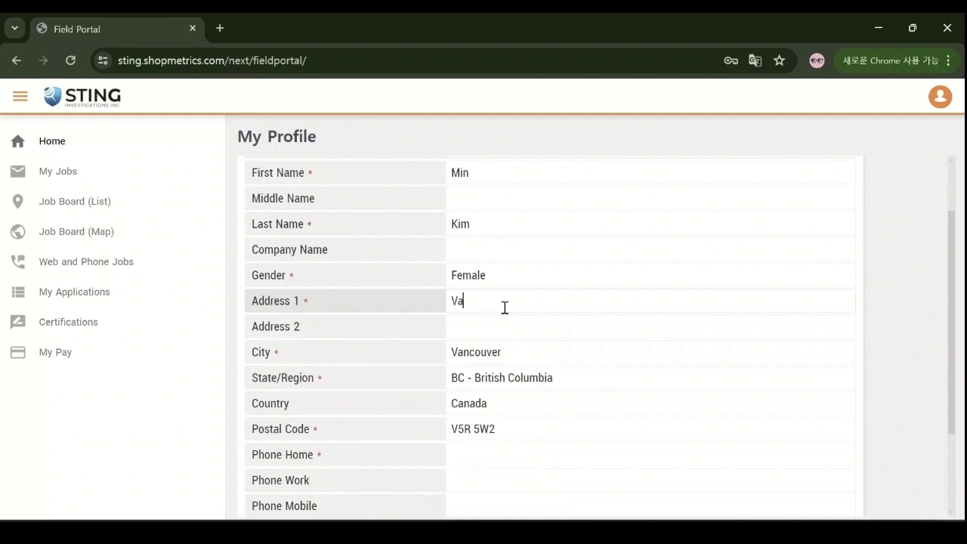
{"action": "scroll", "coordinate": [520, 333], "scroll_direction": "down", "scroll_amount": 2}
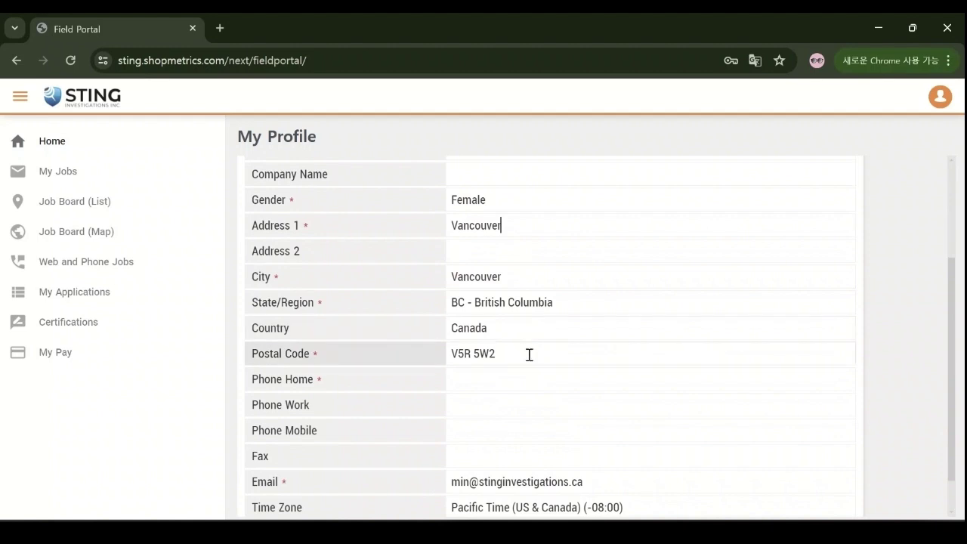
{"action": "left_click", "coordinate": [531, 333]}
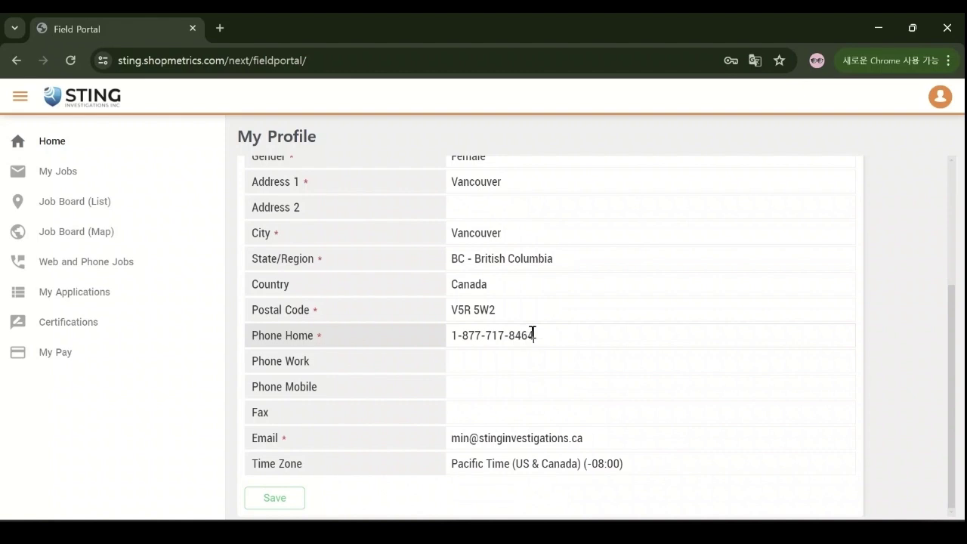
{"action": "left_click", "coordinate": [697, 357]}
{"action": "left_click", "coordinate": [280, 500]}
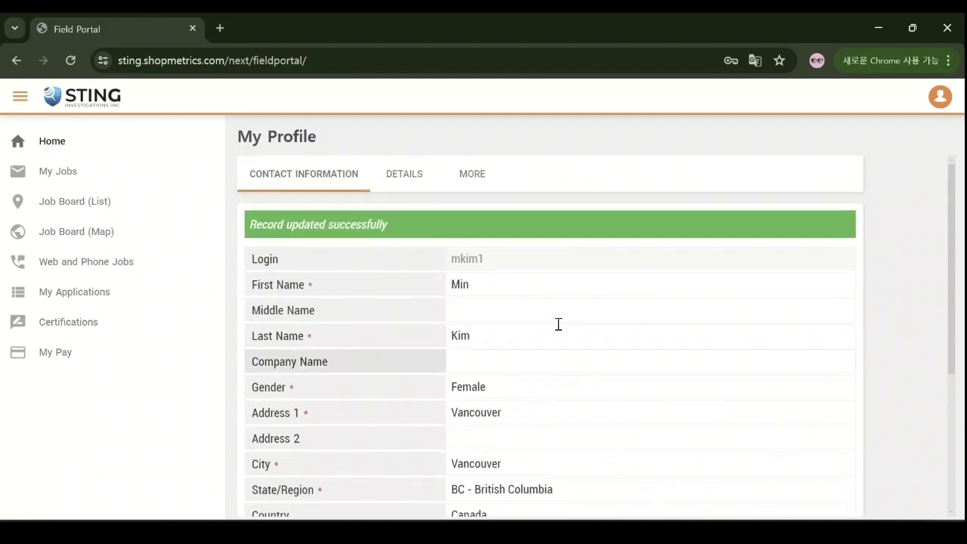
{"action": "left_click", "coordinate": [50, 142]}
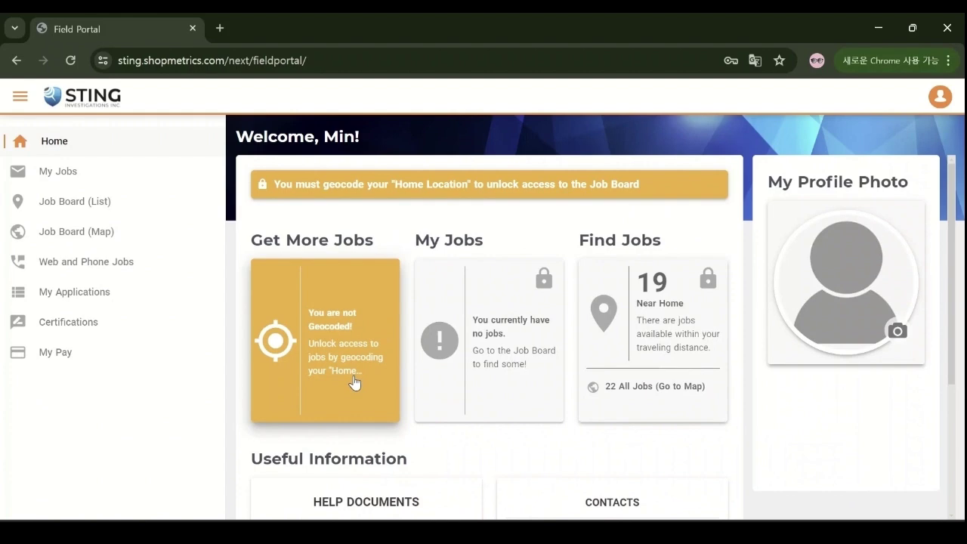
Step: Geocode and save the home location on the map
{"action": "left_click", "coordinate": [355, 382]}
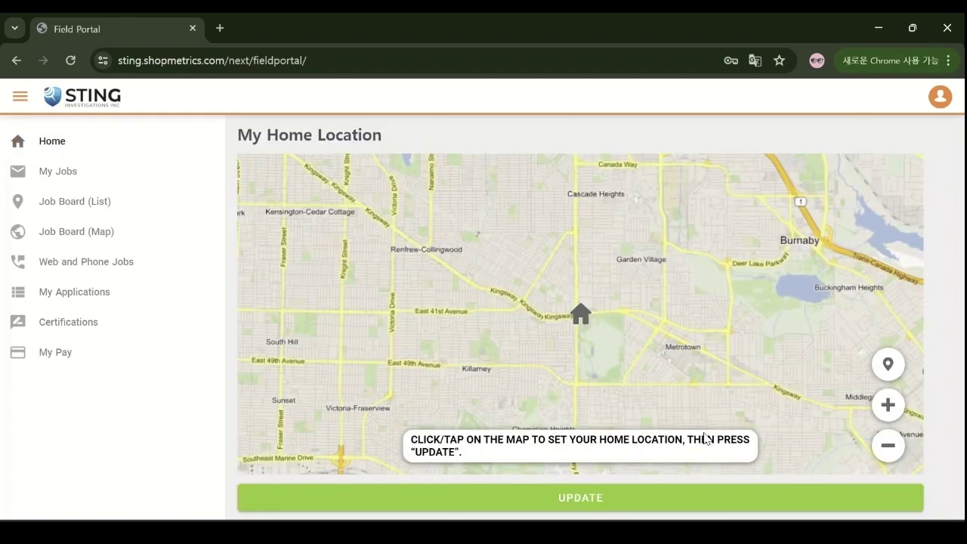
{"action": "left_click", "coordinate": [636, 498]}
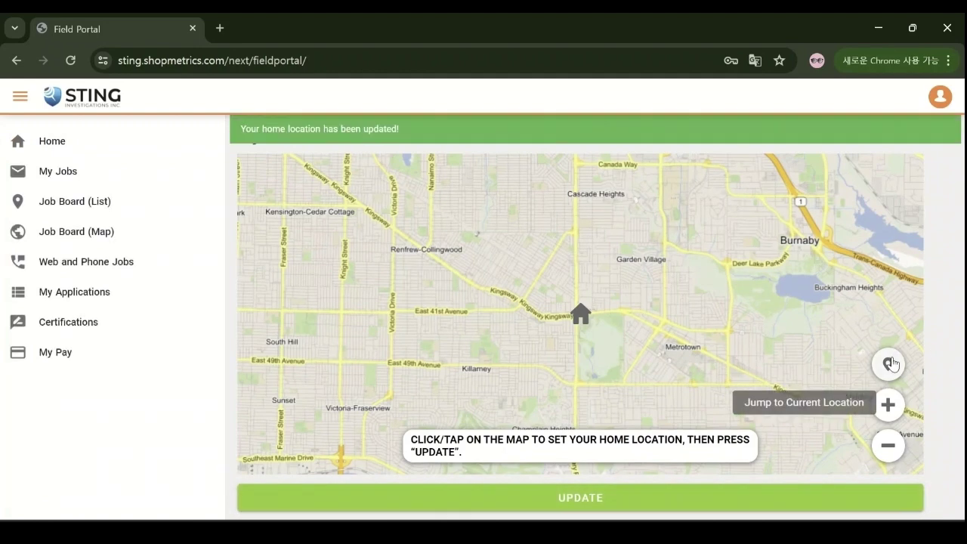
{"action": "left_click", "coordinate": [31, 134]}
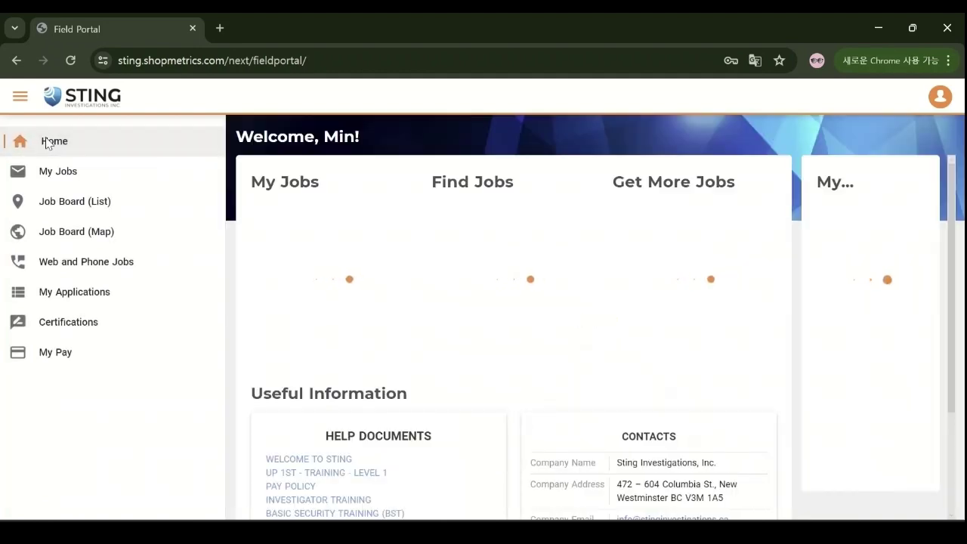
Step: Review Account Settings, then check the dashboard's 100% profile and GeoCoded status cards
{"action": "left_click", "coordinate": [940, 96]}
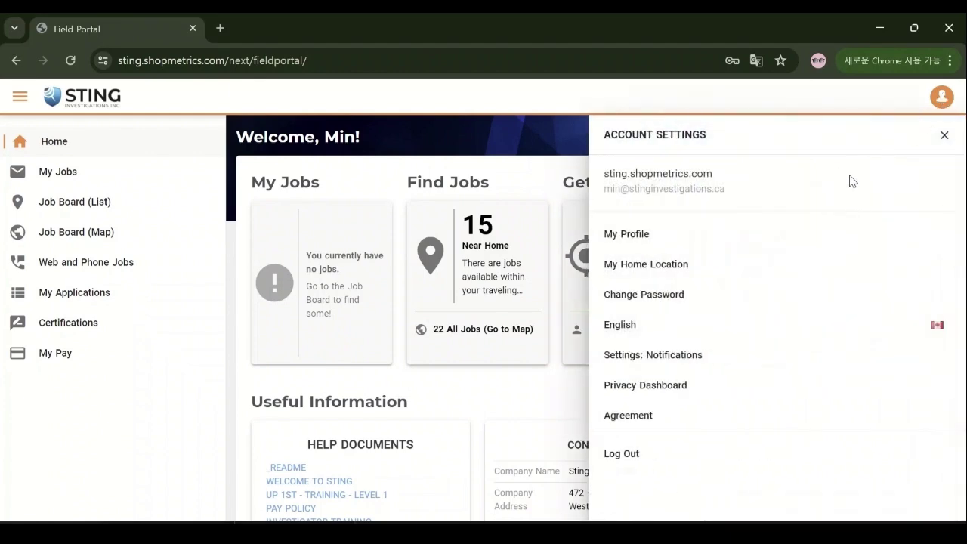
{"action": "left_click", "coordinate": [461, 385]}
{"action": "scroll", "coordinate": [630, 398], "scroll_direction": "down", "scroll_amount": 1}
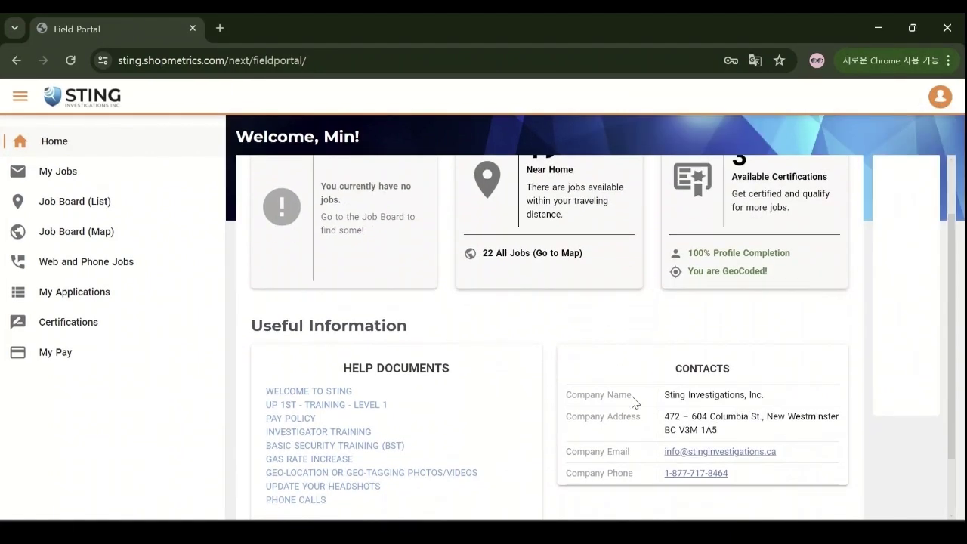
Step: Start the Level 1 Certification and move past its intro page
{"action": "left_click", "coordinate": [683, 278]}
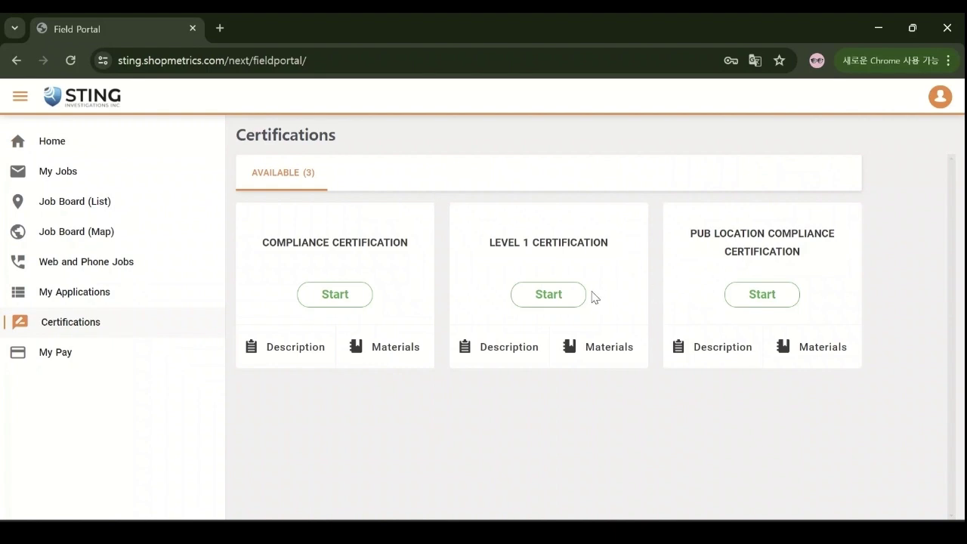
{"action": "left_click", "coordinate": [572, 299]}
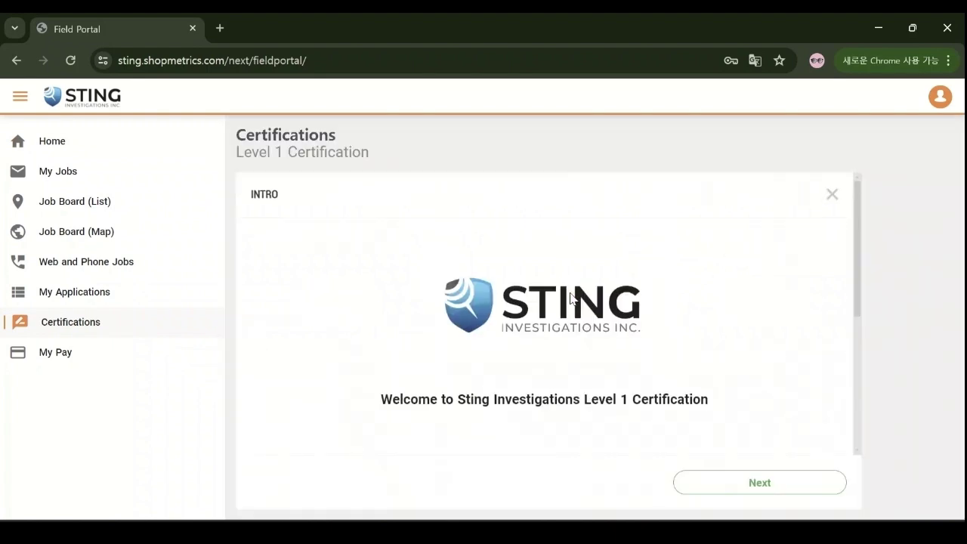
{"action": "scroll", "coordinate": [572, 299], "scroll_direction": "down", "scroll_amount": 3}
{"action": "left_click", "coordinate": [708, 487]}
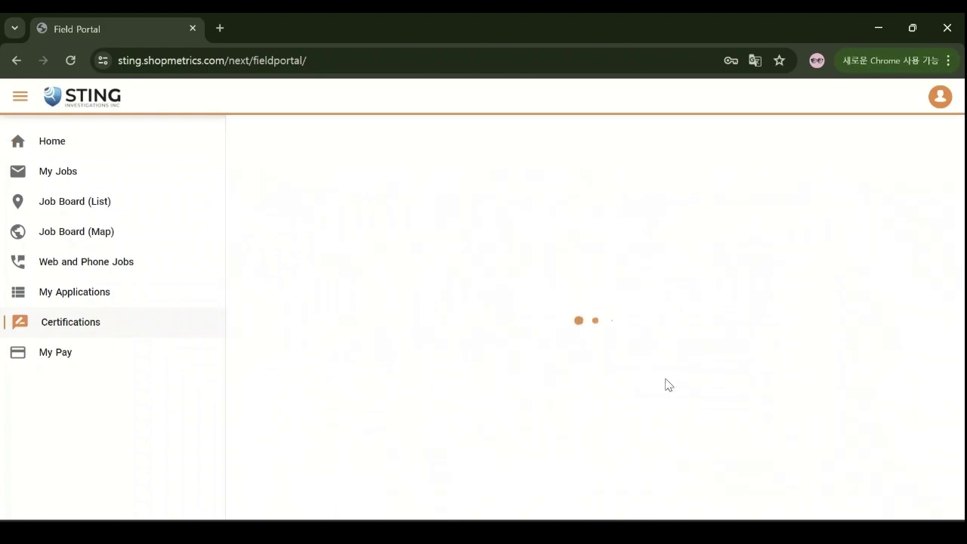
Step: Browse the 18 nearby jobs on the Job Board list down to the Value on Liquor shops
{"action": "scroll", "coordinate": [593, 307], "scroll_direction": "down", "scroll_amount": 3}
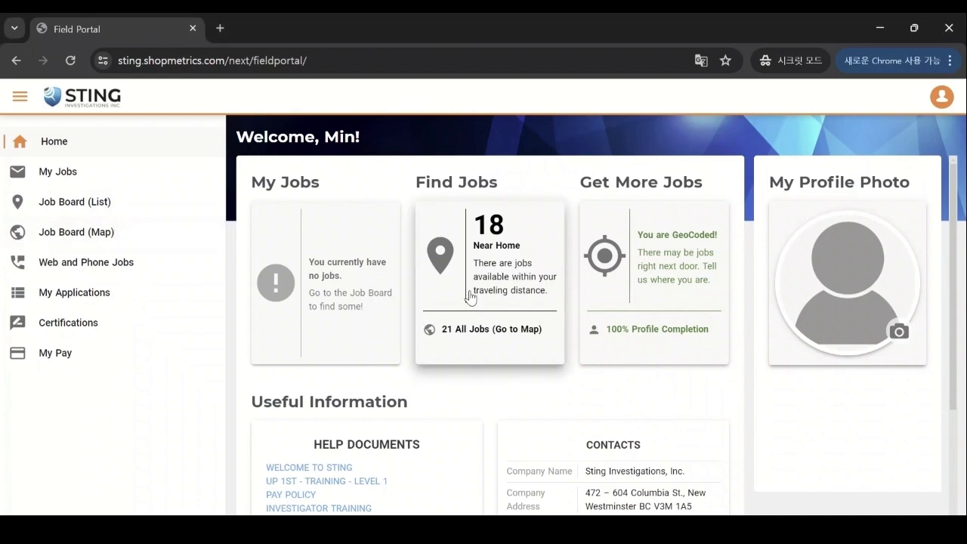
{"action": "left_click", "coordinate": [469, 296]}
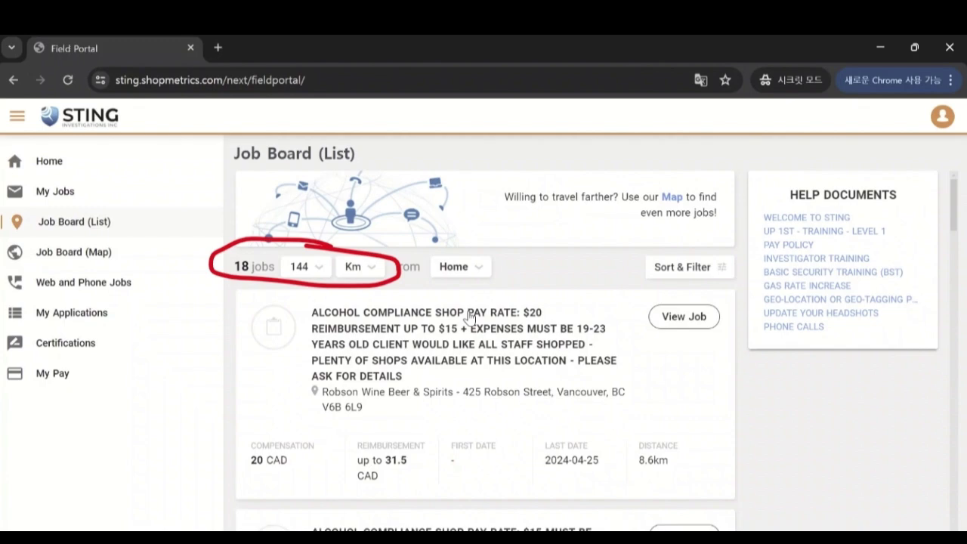
{"action": "scroll", "coordinate": [709, 352], "scroll_direction": "down", "scroll_amount": 10}
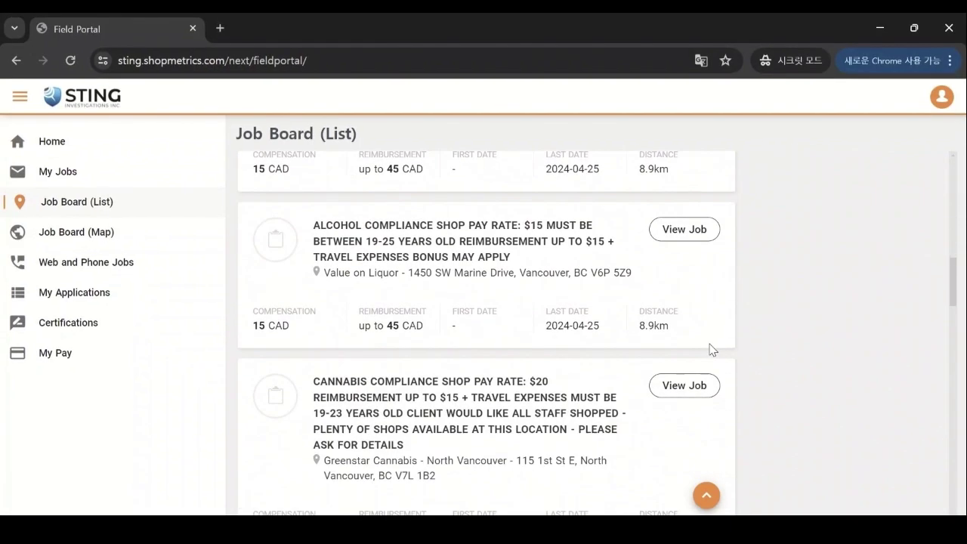
{"action": "scroll", "coordinate": [708, 349], "scroll_direction": "down", "scroll_amount": 4}
{"action": "scroll", "coordinate": [710, 349], "scroll_direction": "up", "scroll_amount": 6}
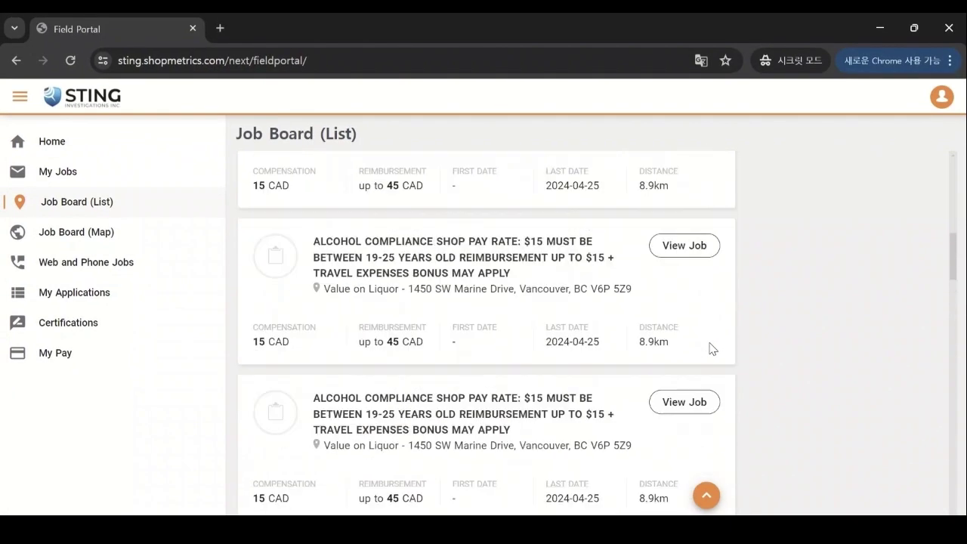
{"action": "scroll", "coordinate": [710, 347], "scroll_direction": "down", "scroll_amount": 1}
{"action": "scroll", "coordinate": [710, 345], "scroll_direction": "down", "scroll_amount": 1}
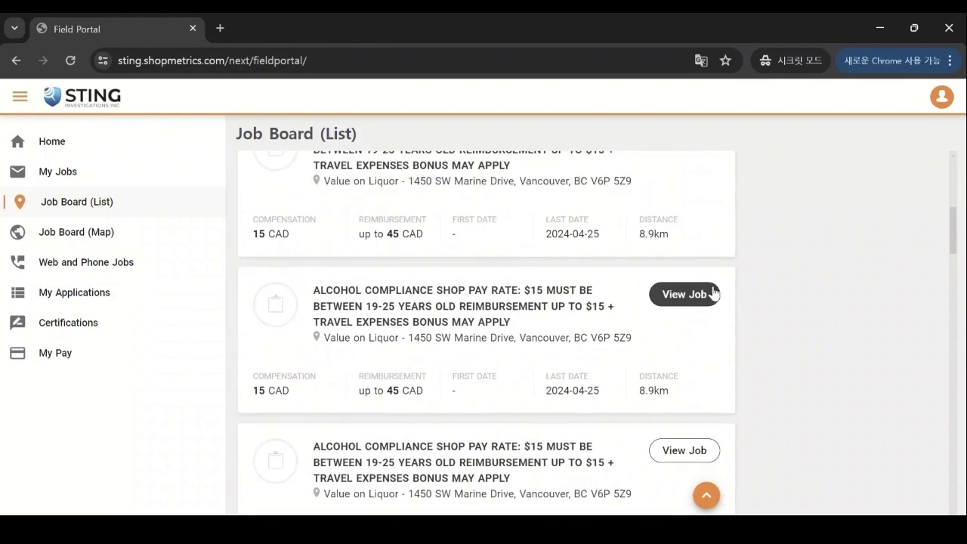
Step: Apply to the Value on Liquor compliance shop with a note about doing it this Wednesday
{"action": "left_click", "coordinate": [684, 294]}
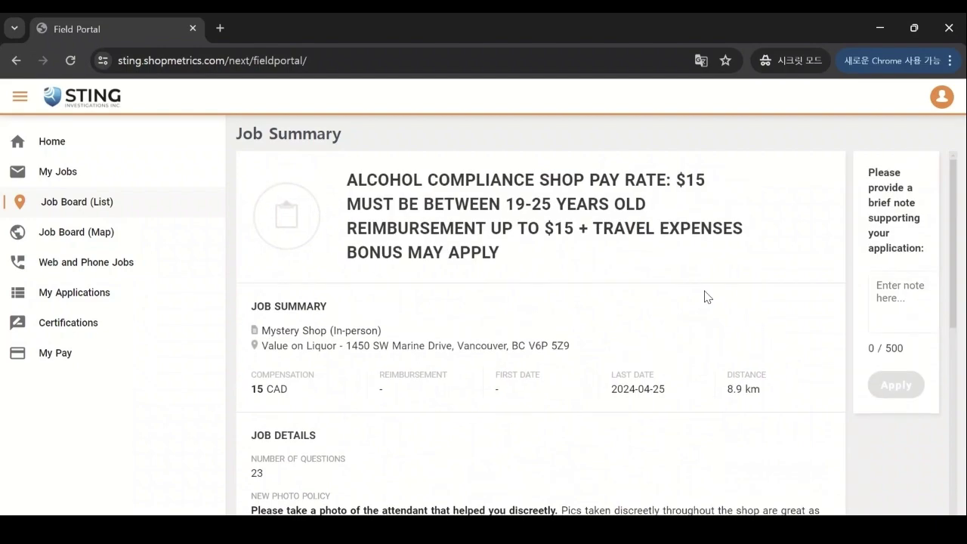
{"action": "scroll", "coordinate": [707, 293], "scroll_direction": "down", "scroll_amount": 4}
{"action": "scroll", "coordinate": [707, 290], "scroll_direction": "down", "scroll_amount": 1}
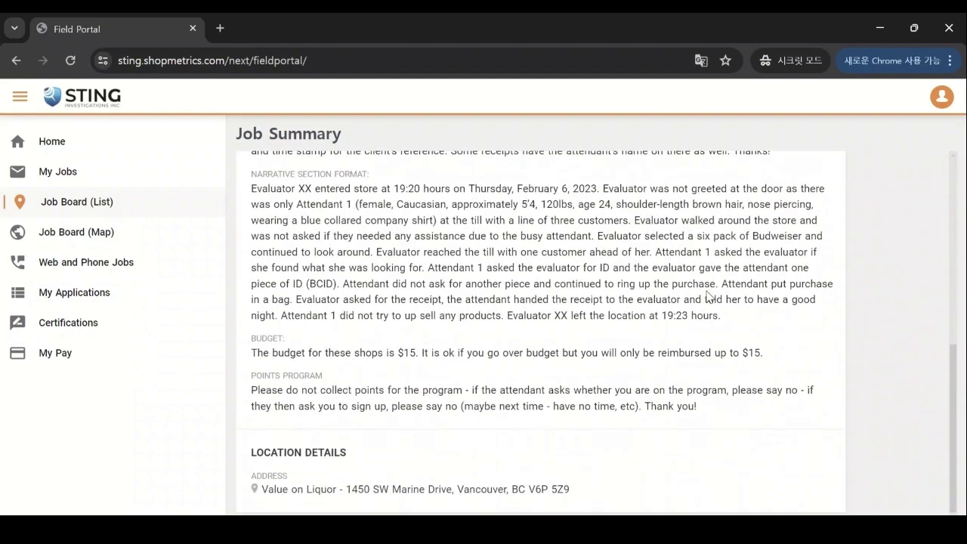
{"action": "scroll", "coordinate": [831, 321], "scroll_direction": "up", "scroll_amount": 2}
{"action": "scroll", "coordinate": [836, 321], "scroll_direction": "up", "scroll_amount": 3}
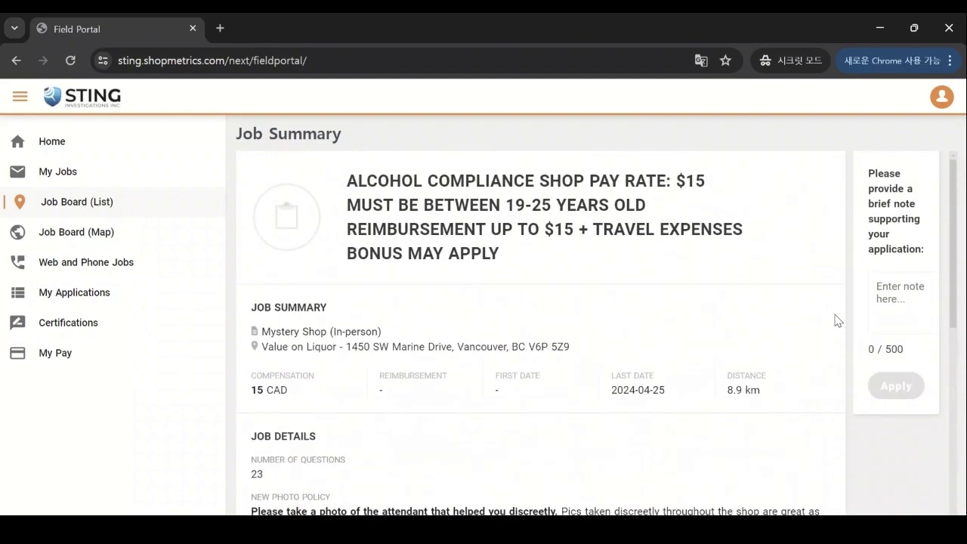
{"action": "left_click", "coordinate": [895, 299]}
{"action": "type", "text": "d"}
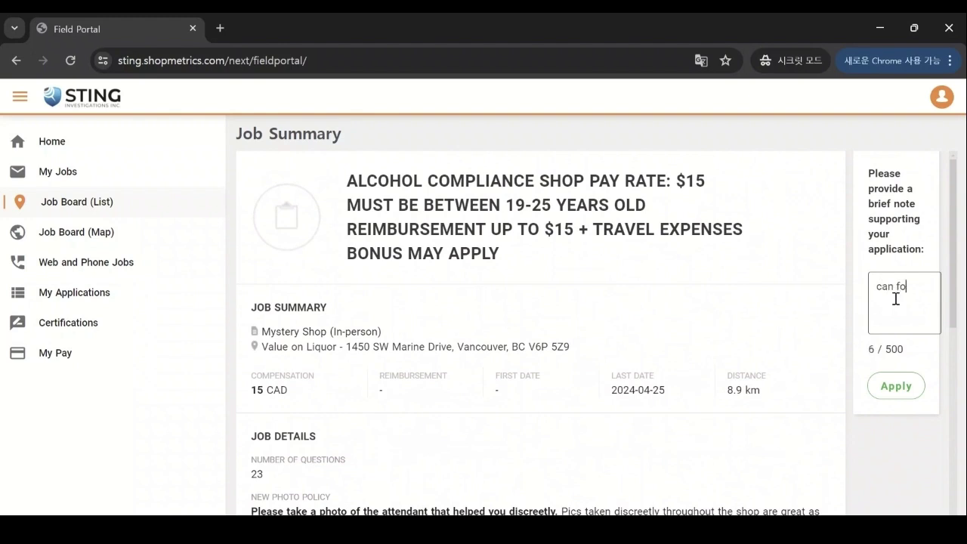
{"action": "type", "text": "an do this wednesday"}
{"action": "left_click", "coordinate": [906, 394]}
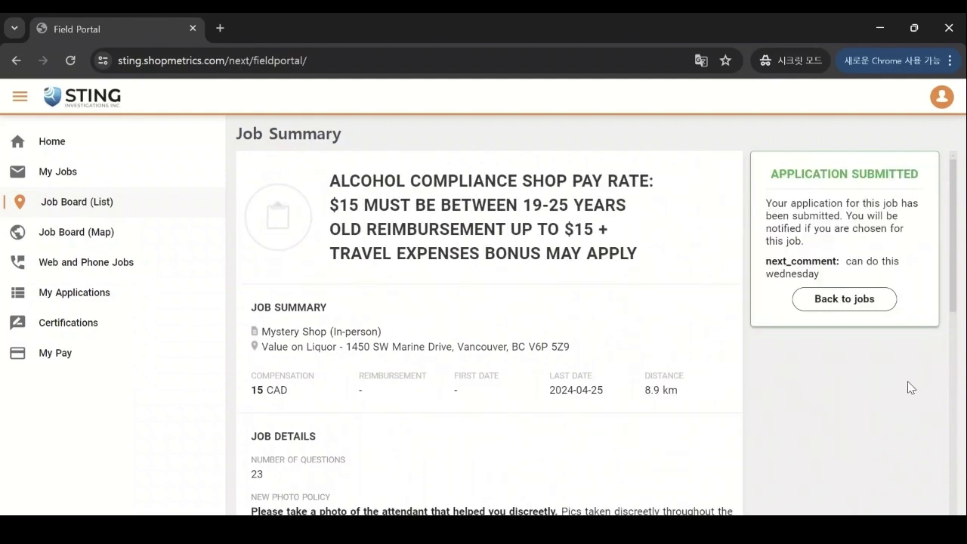
{"action": "left_click", "coordinate": [874, 305]}
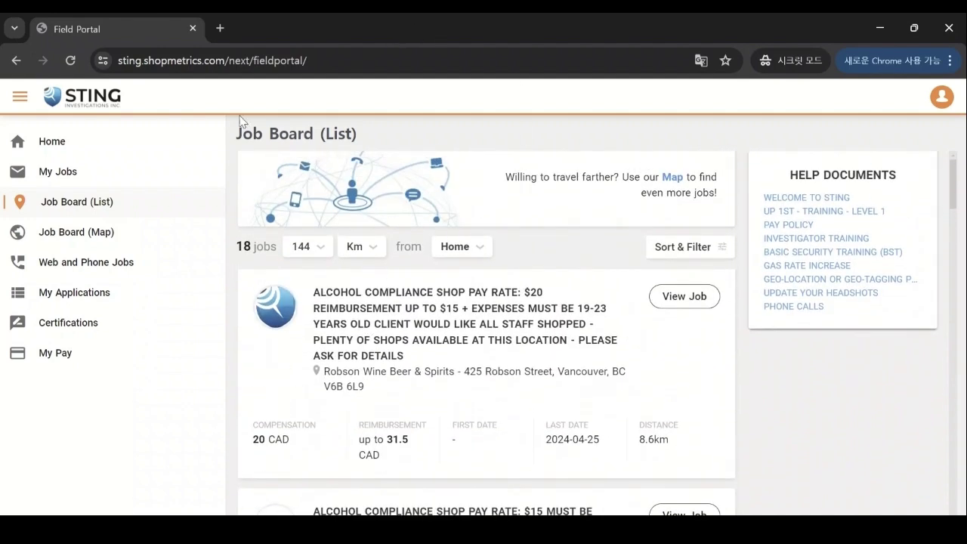
Step: Withdraw the Value on Liquor application from My Applications and return to Home
{"action": "left_click", "coordinate": [81, 143]}
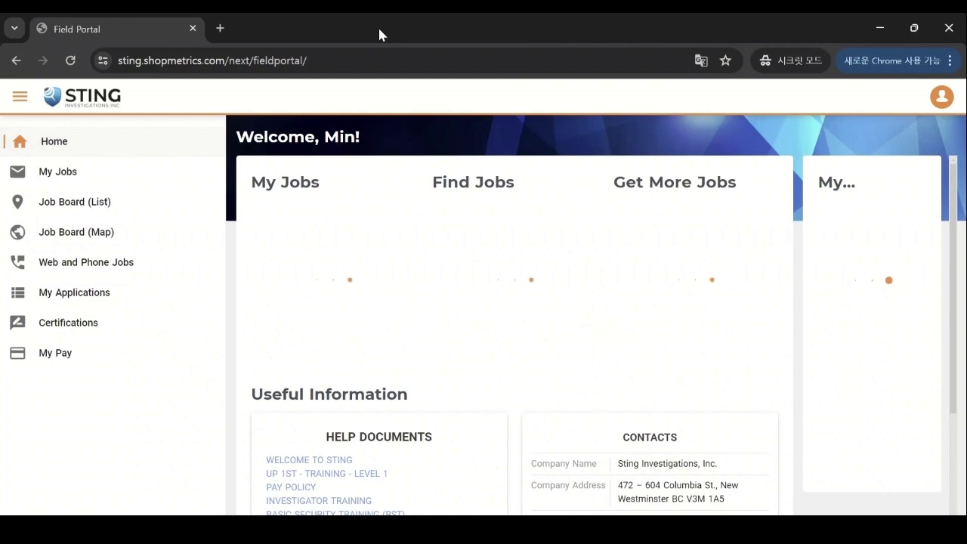
{"action": "left_click", "coordinate": [101, 300]}
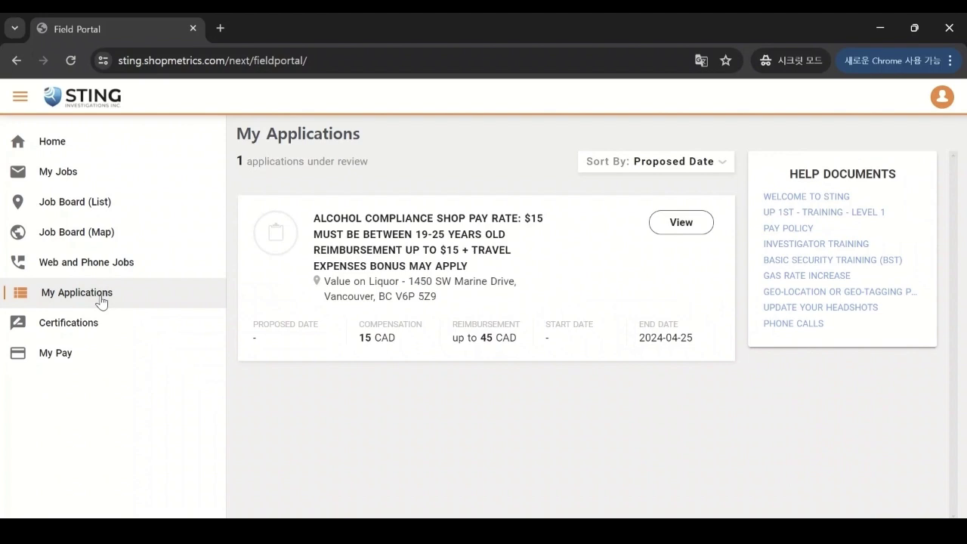
{"action": "left_click", "coordinate": [708, 222]}
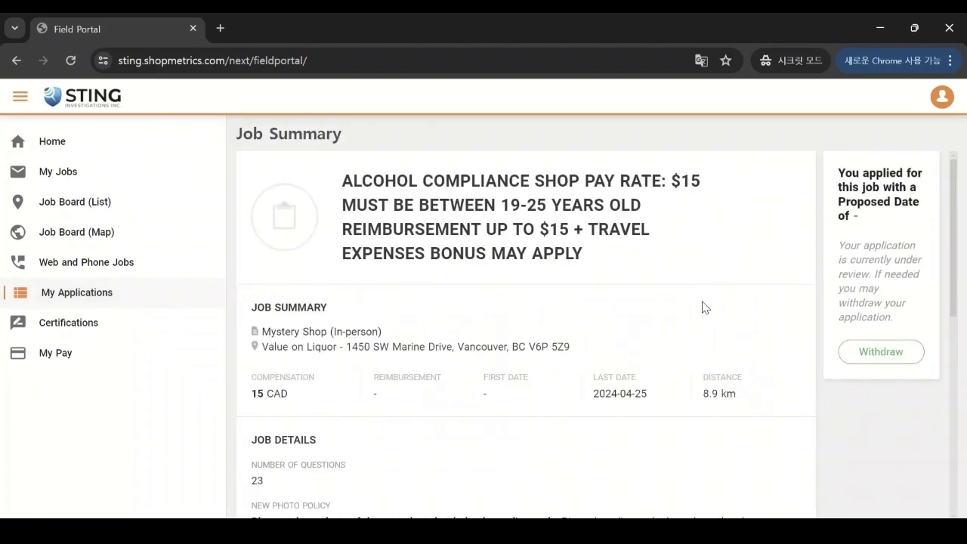
{"action": "scroll", "coordinate": [701, 307], "scroll_direction": "down", "scroll_amount": 5}
{"action": "scroll", "coordinate": [702, 306], "scroll_direction": "up", "scroll_amount": 5}
{"action": "left_click", "coordinate": [905, 353]}
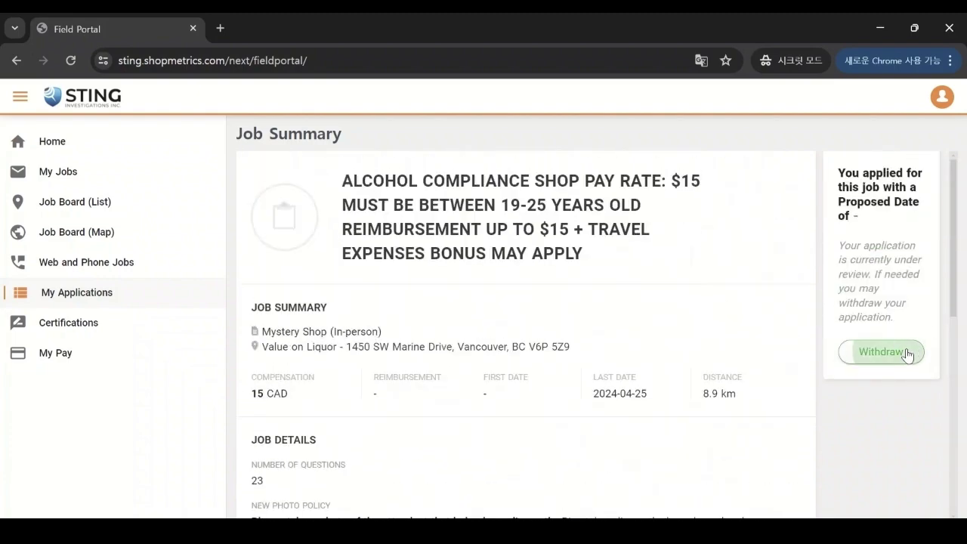
{"action": "left_click", "coordinate": [590, 346]}
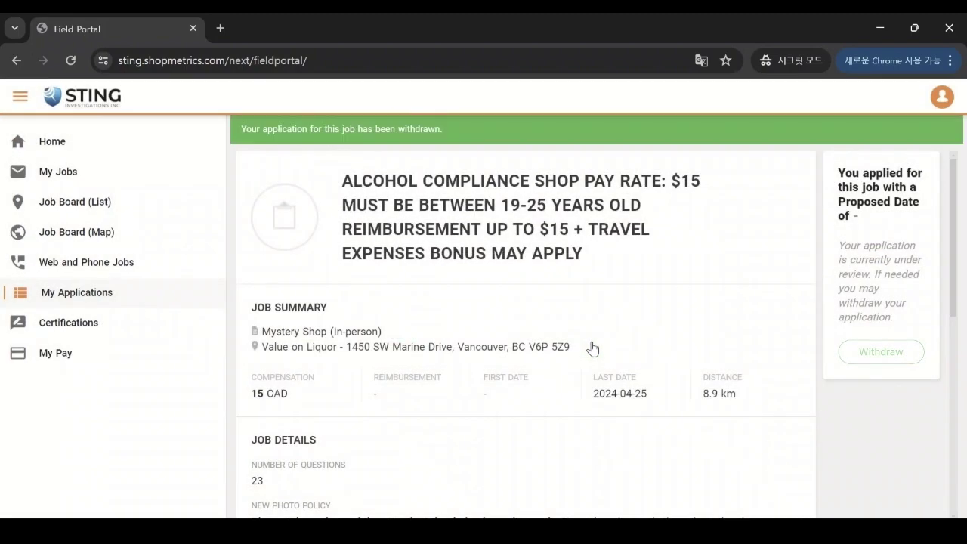
{"action": "left_click", "coordinate": [73, 148]}
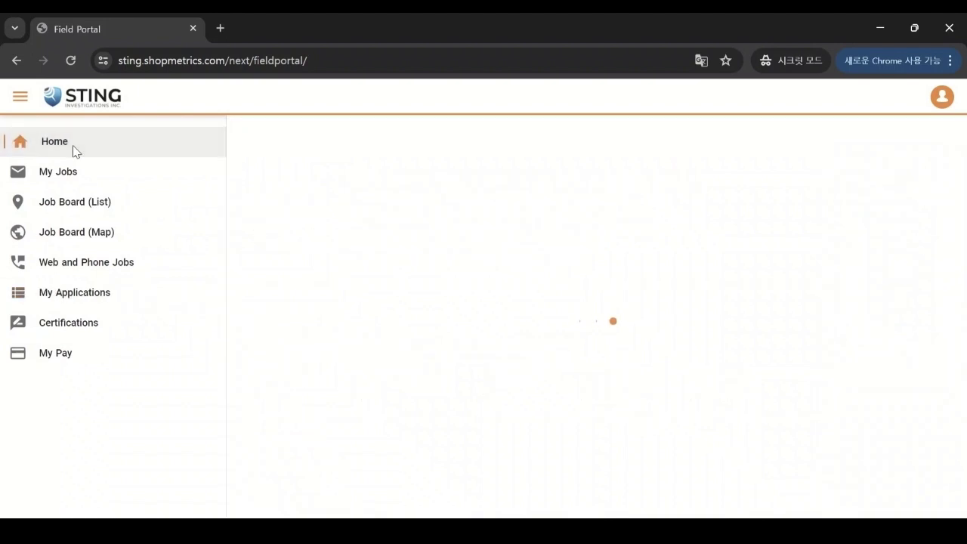